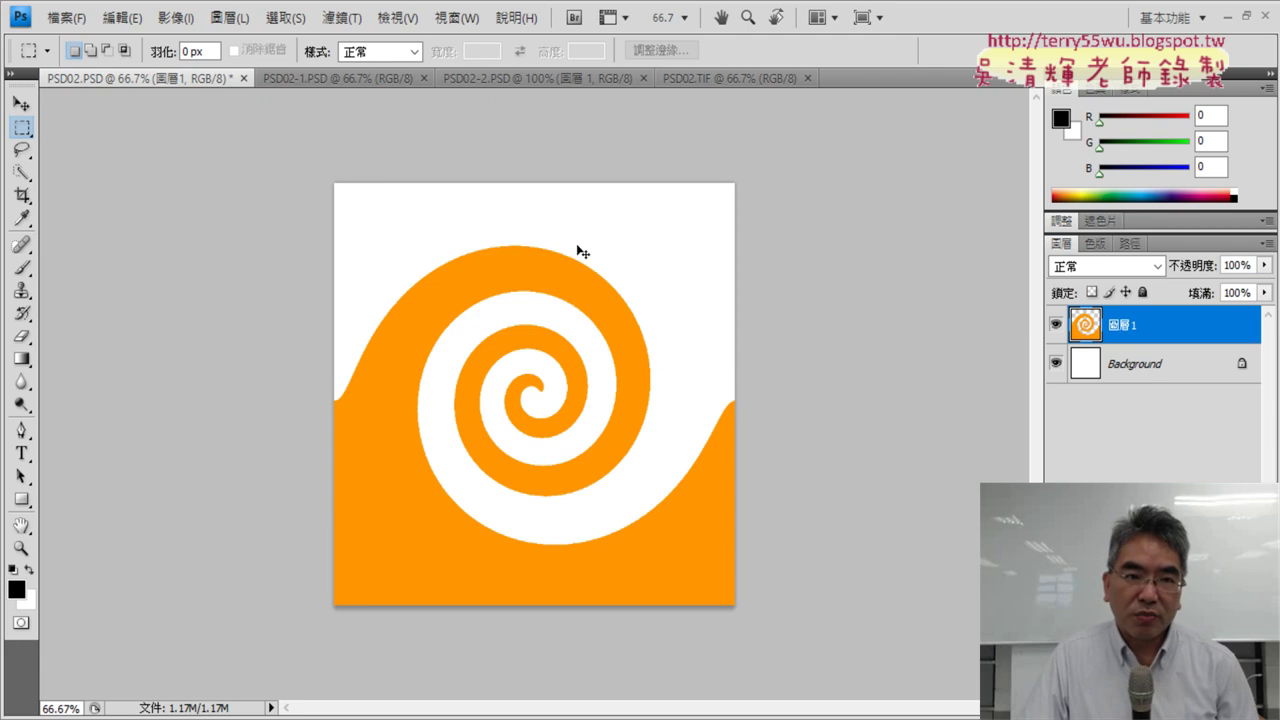
Open the Filter > Distort > Wave dialog for the orange spiral layer.
left_click(352, 18)
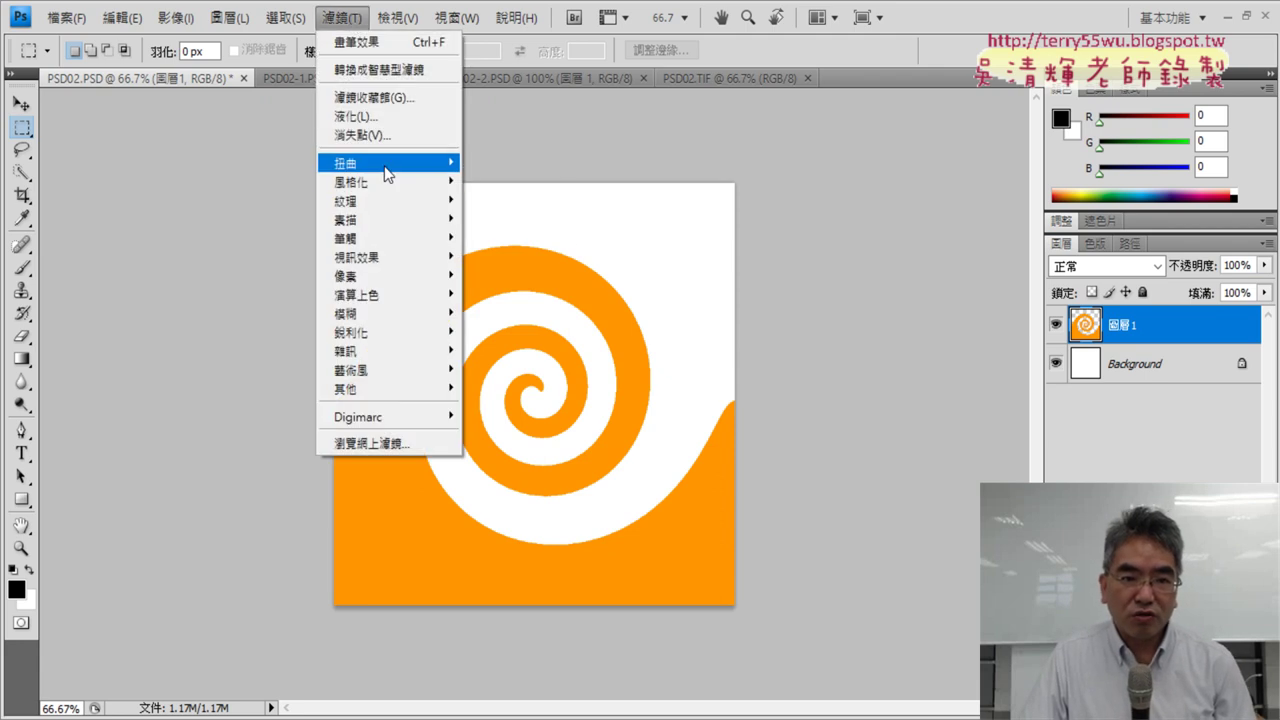
mouse_move(385, 162)
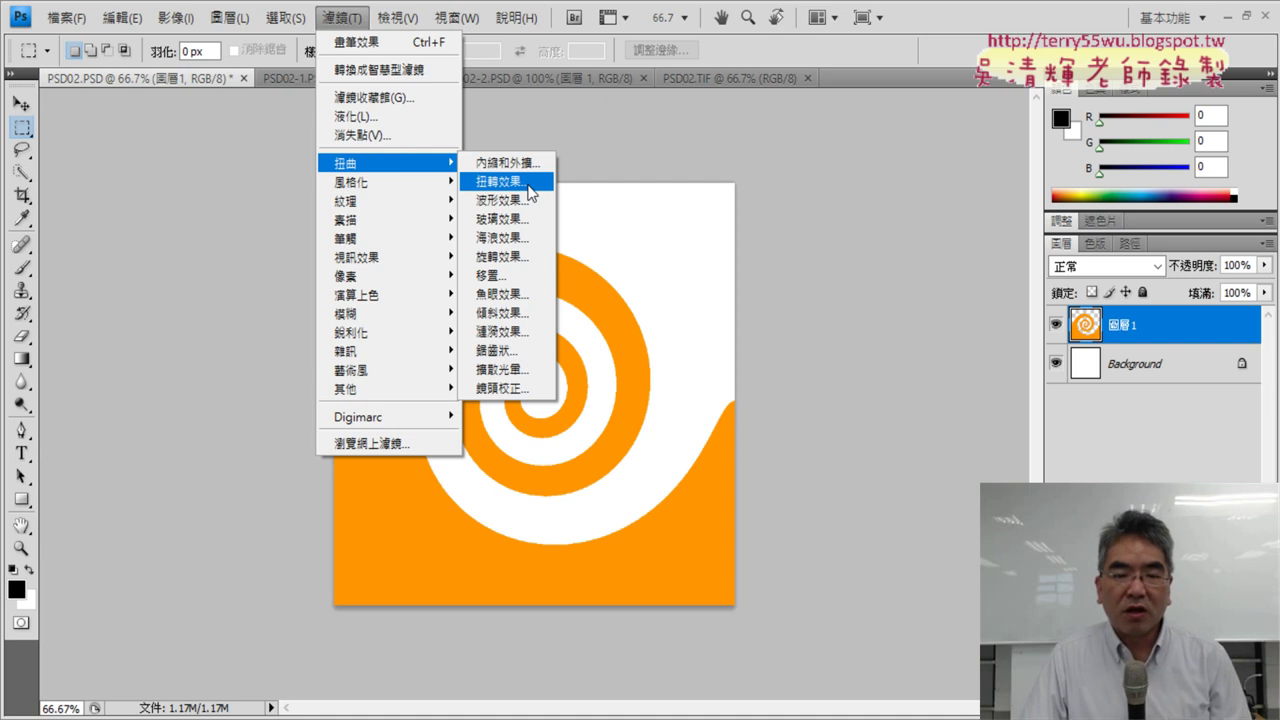
left_click(529, 209)
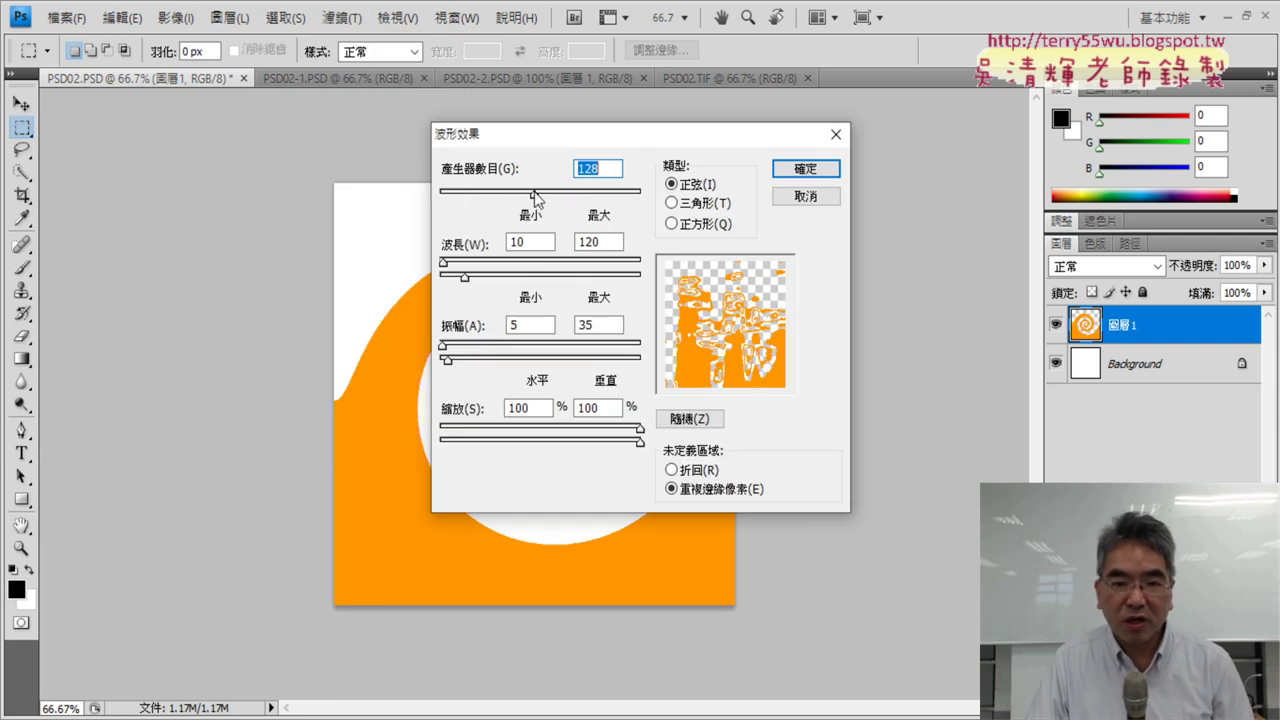
Apply a Wave distortion with generators lowered to 86, then undo it.
left_click(535, 194)
left_click_drag(524, 198, 458, 196)
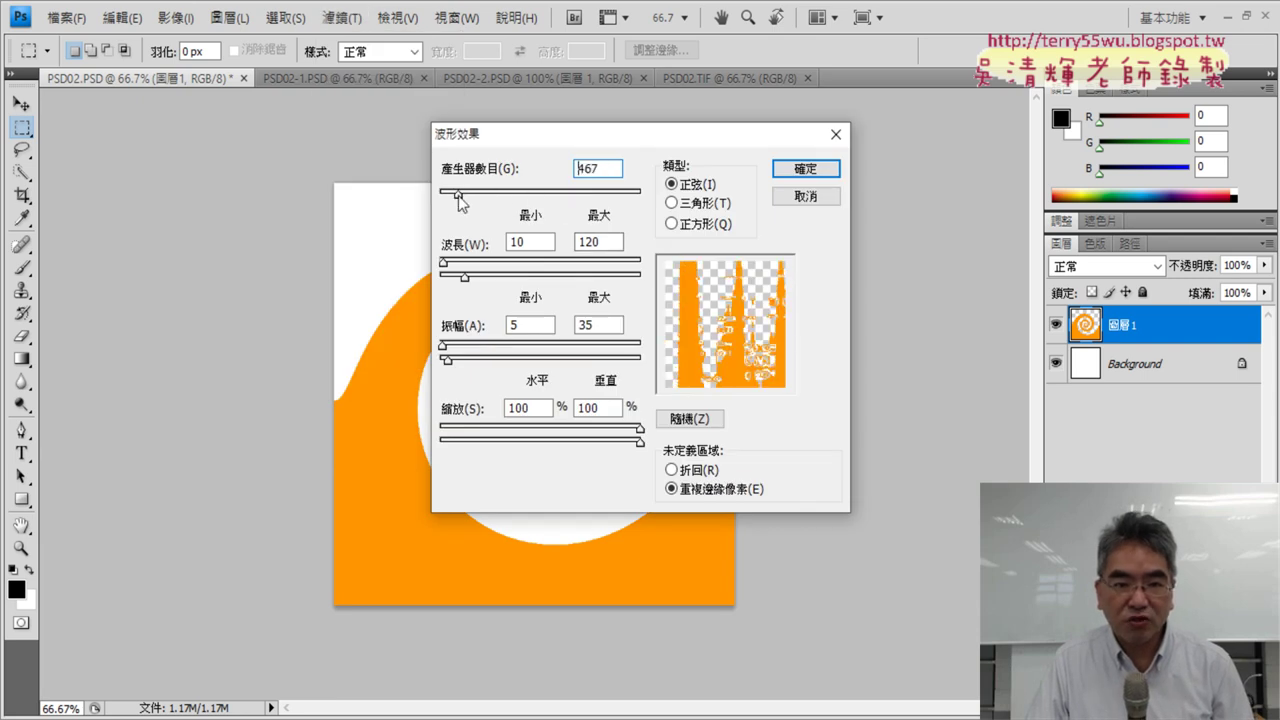
left_click(817, 175)
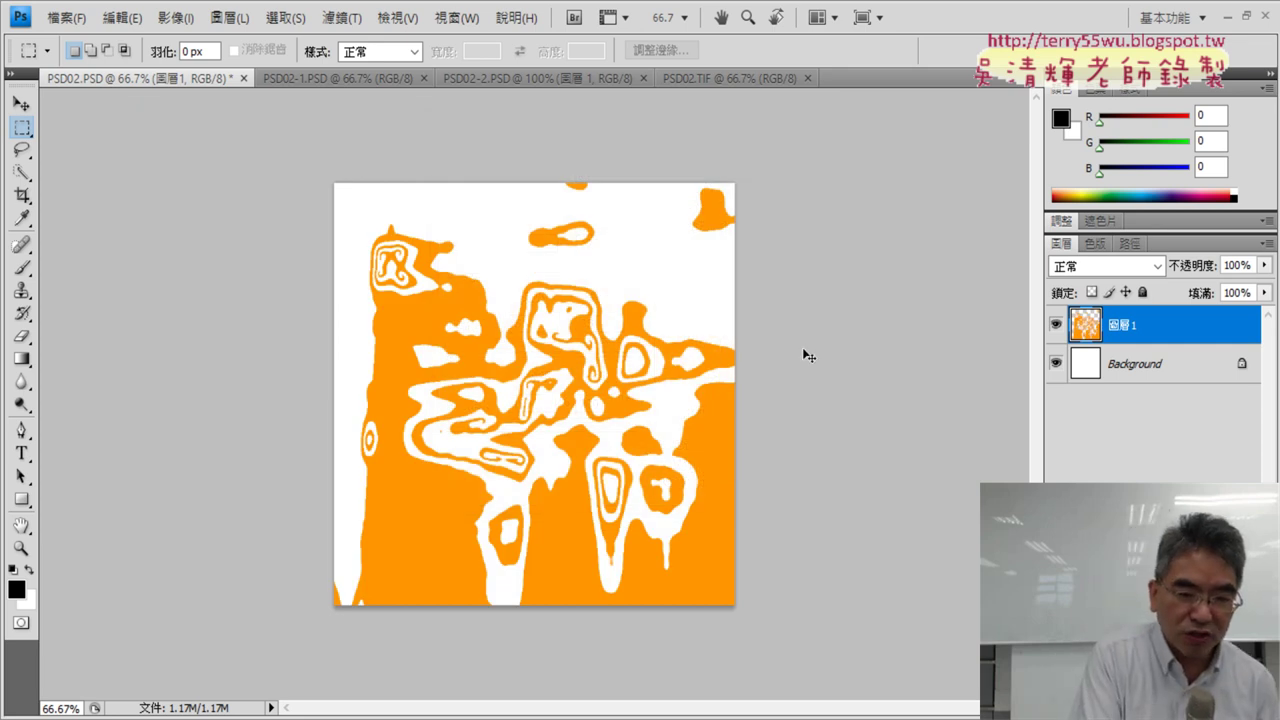
key("ctrl+z")
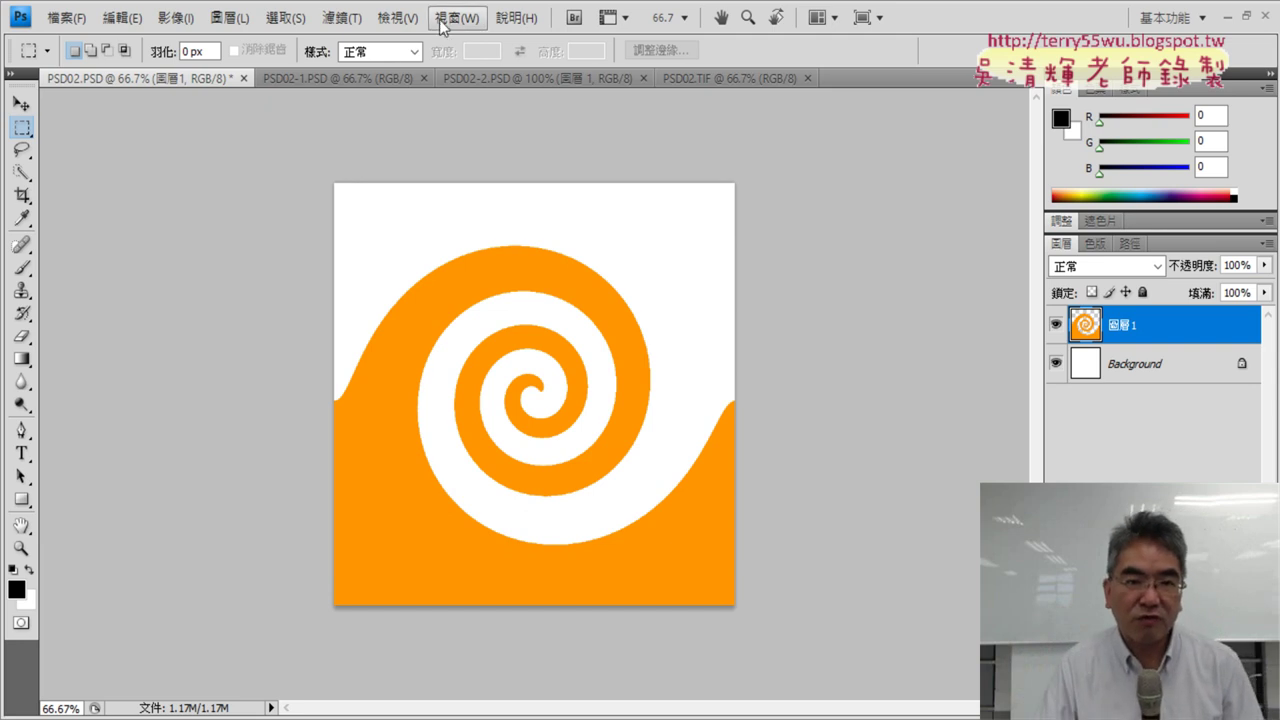
left_click(340, 17)
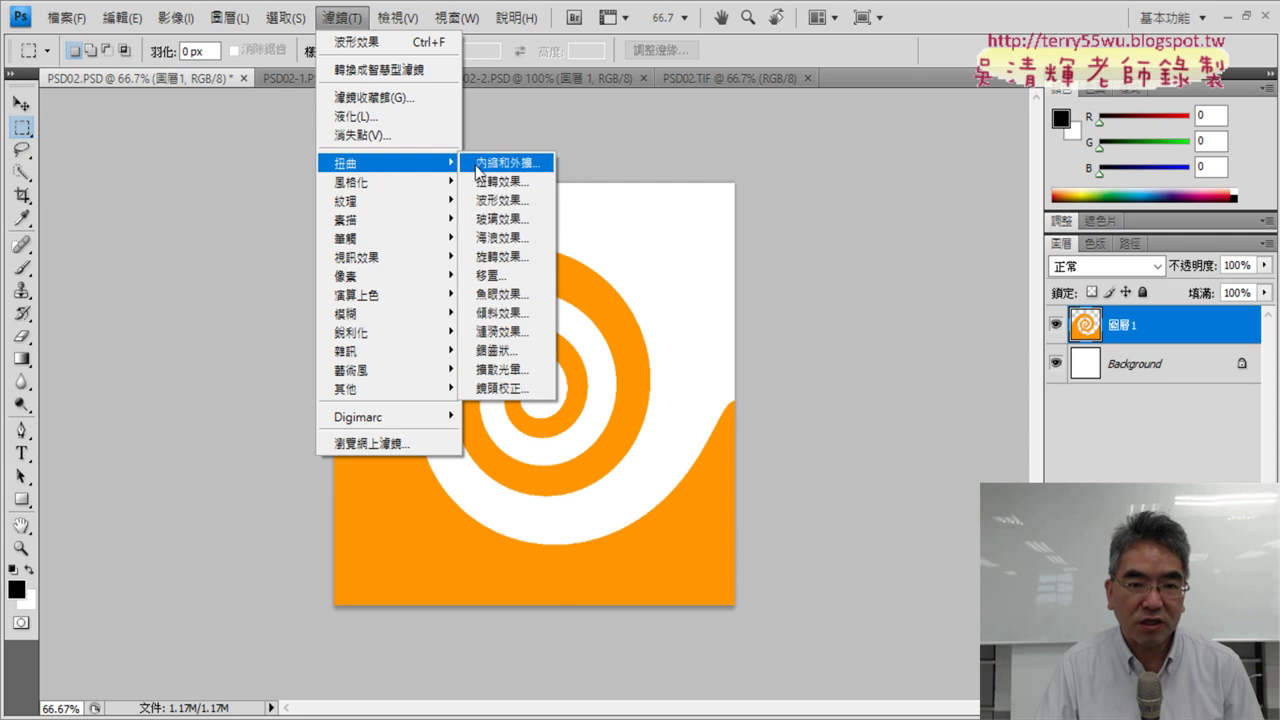
left_click(500, 219)
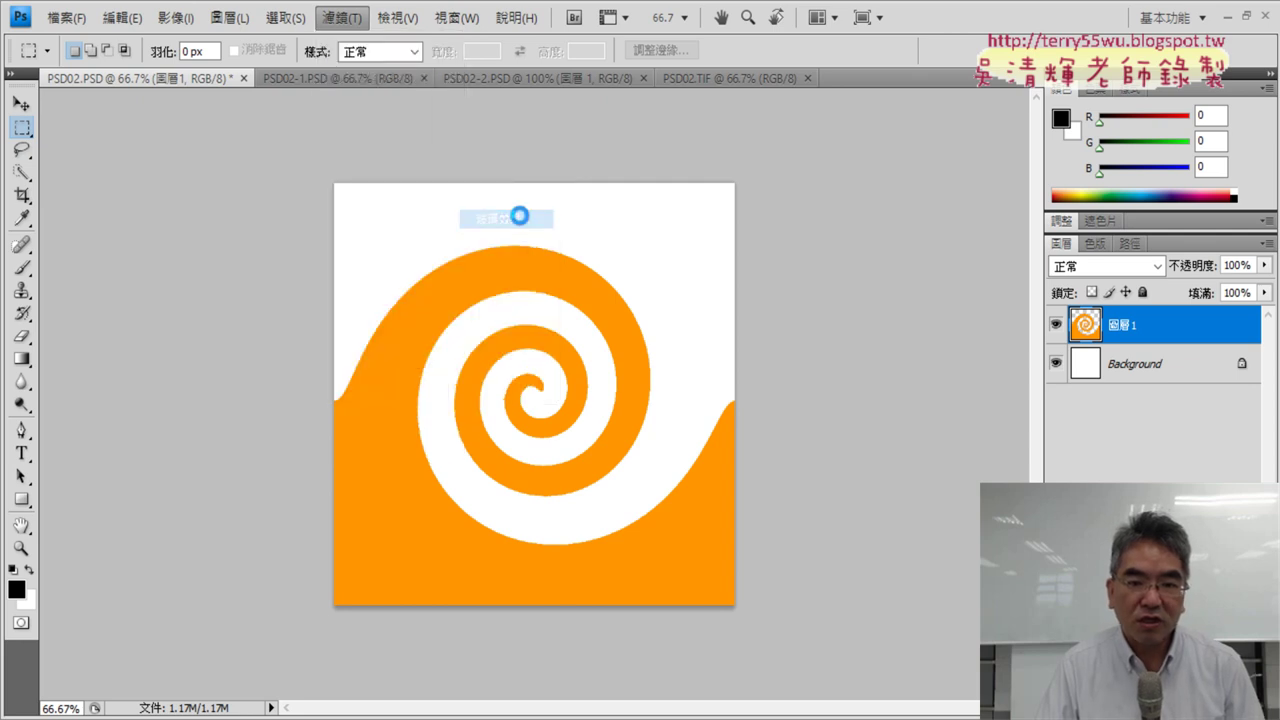
left_click(779, 233)
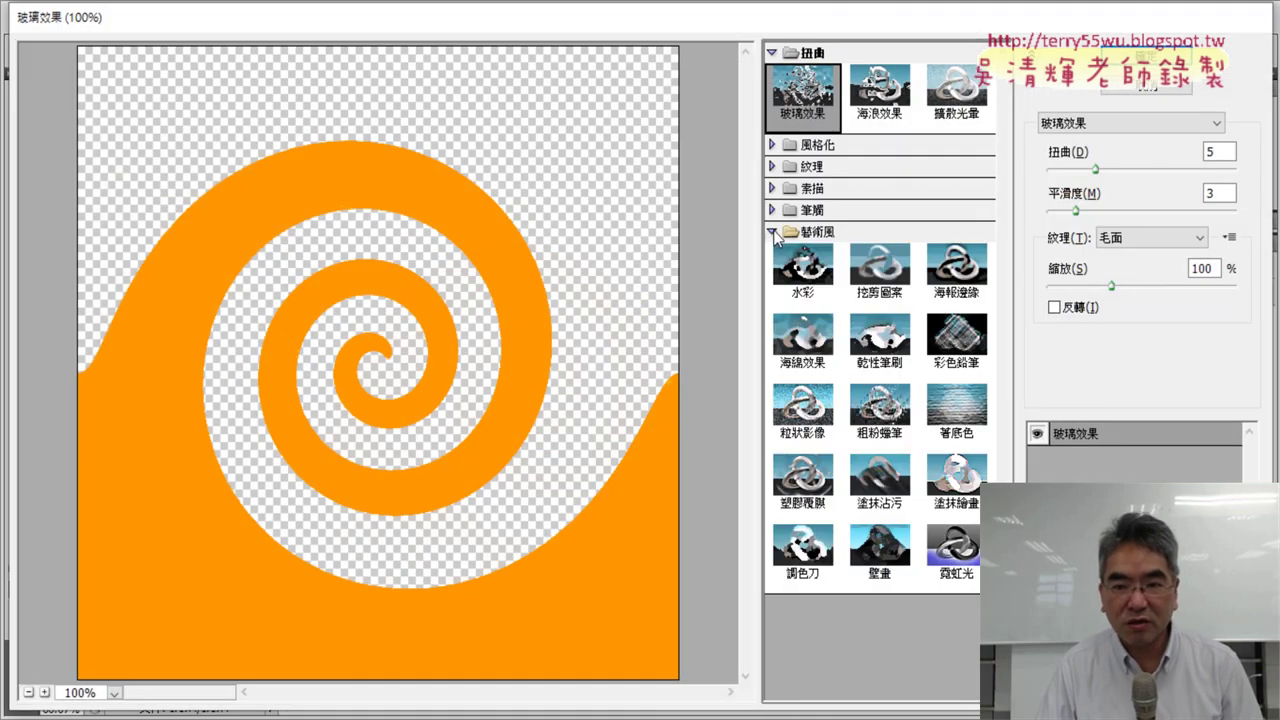
left_click(795, 268)
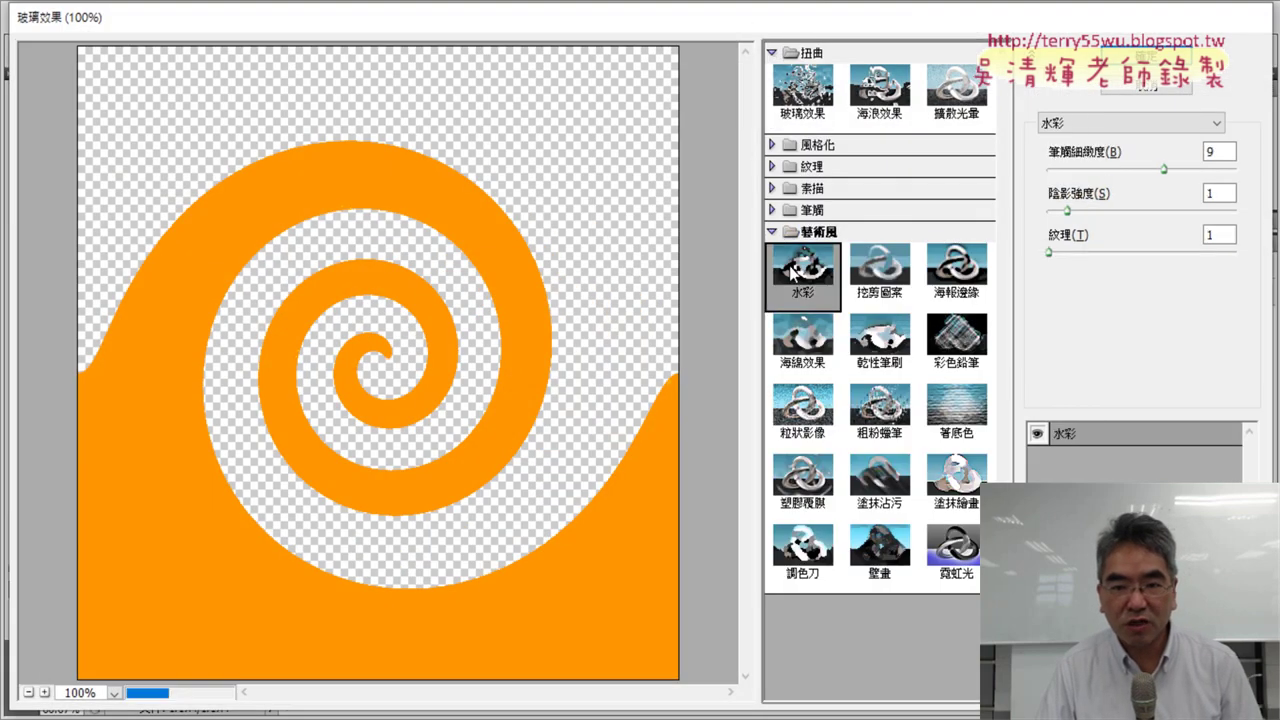
left_click(960, 405)
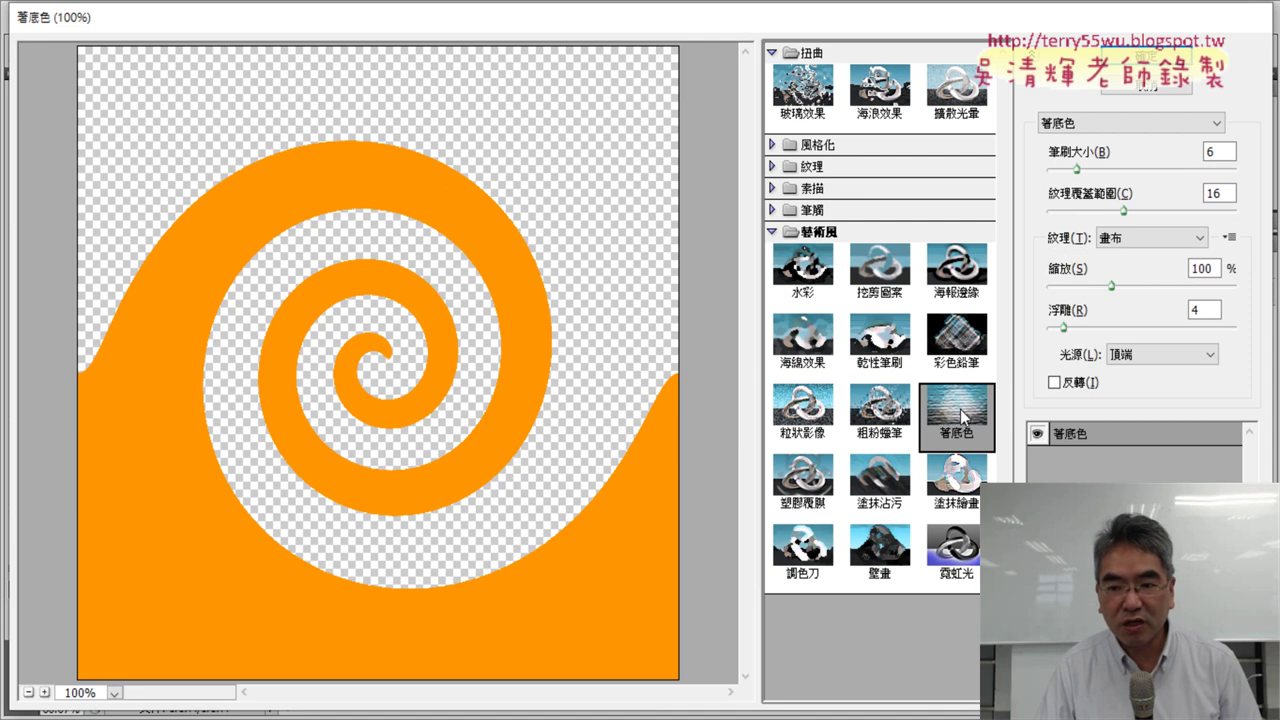
left_click(960, 340)
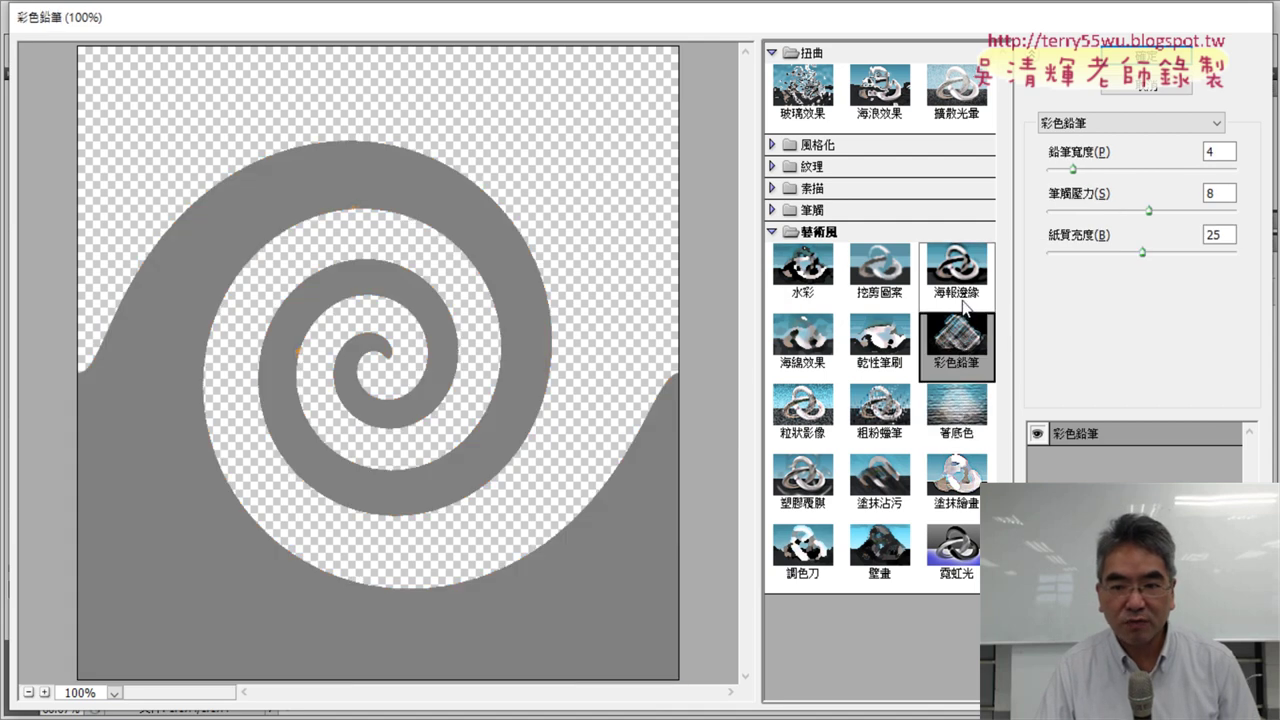
left_click(965, 295)
left_click(957, 420)
left_click(890, 425)
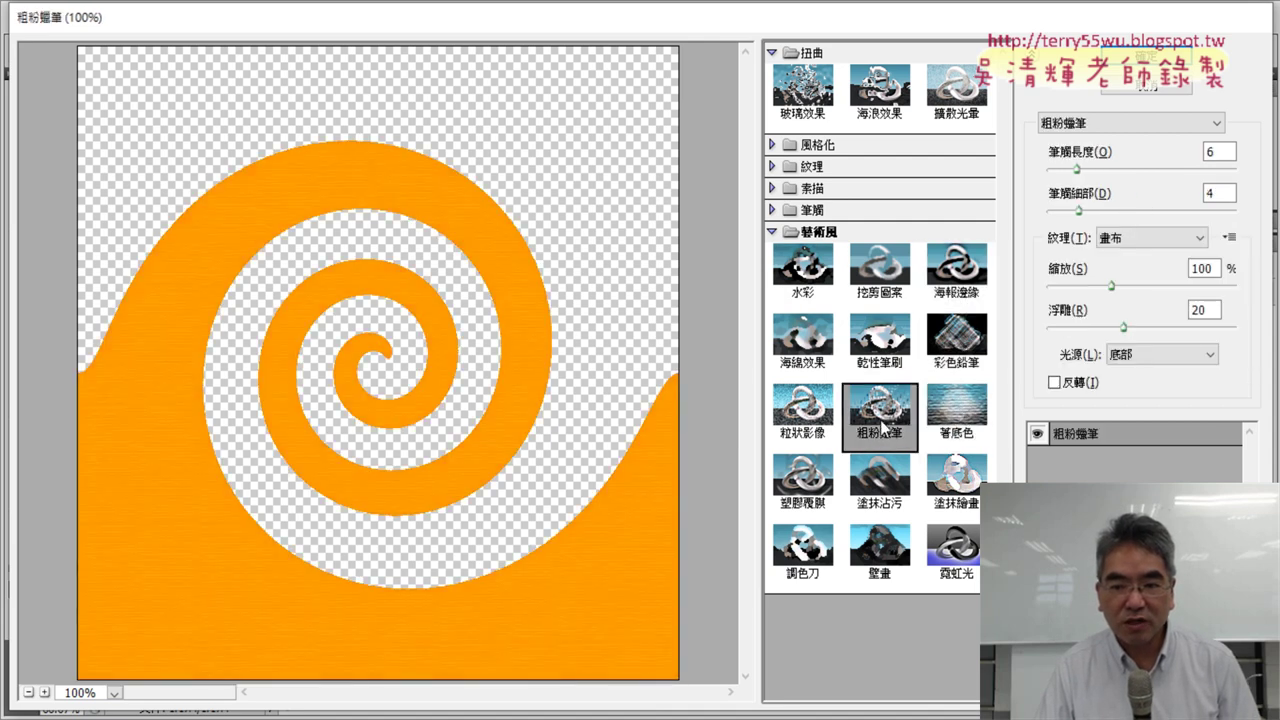
left_click(806, 420)
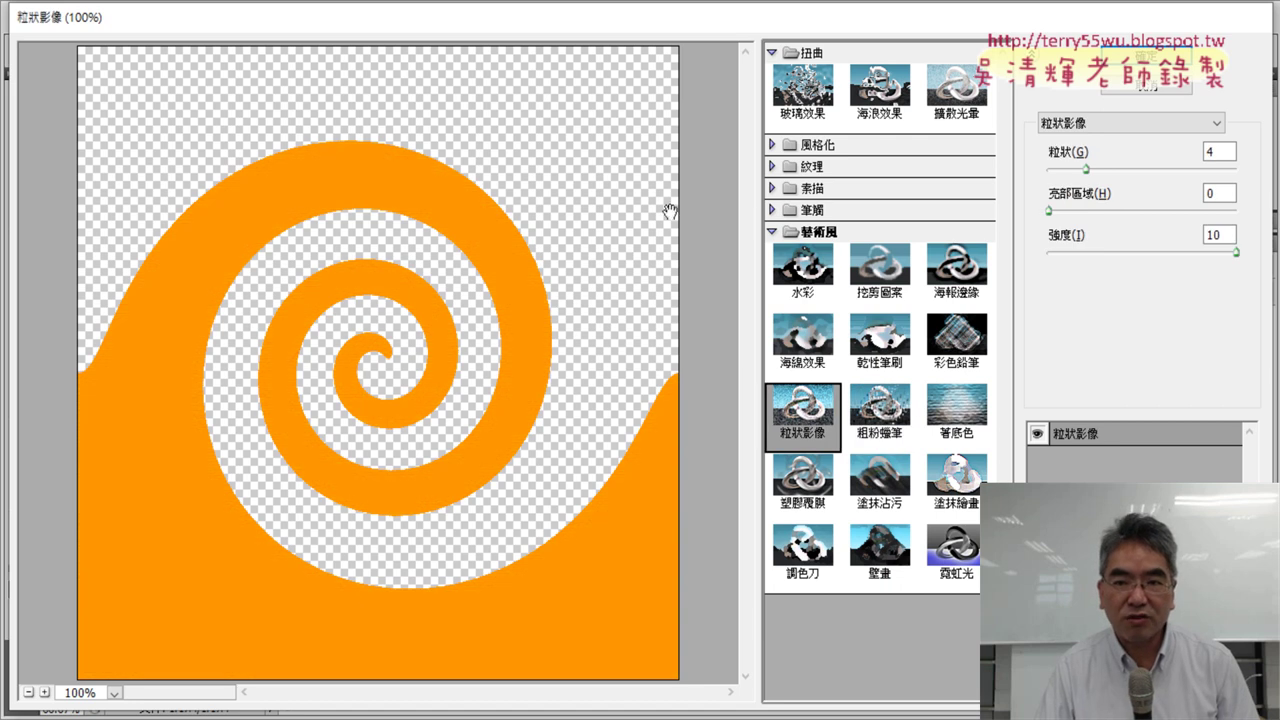
left_click(790, 144)
left_click(798, 185)
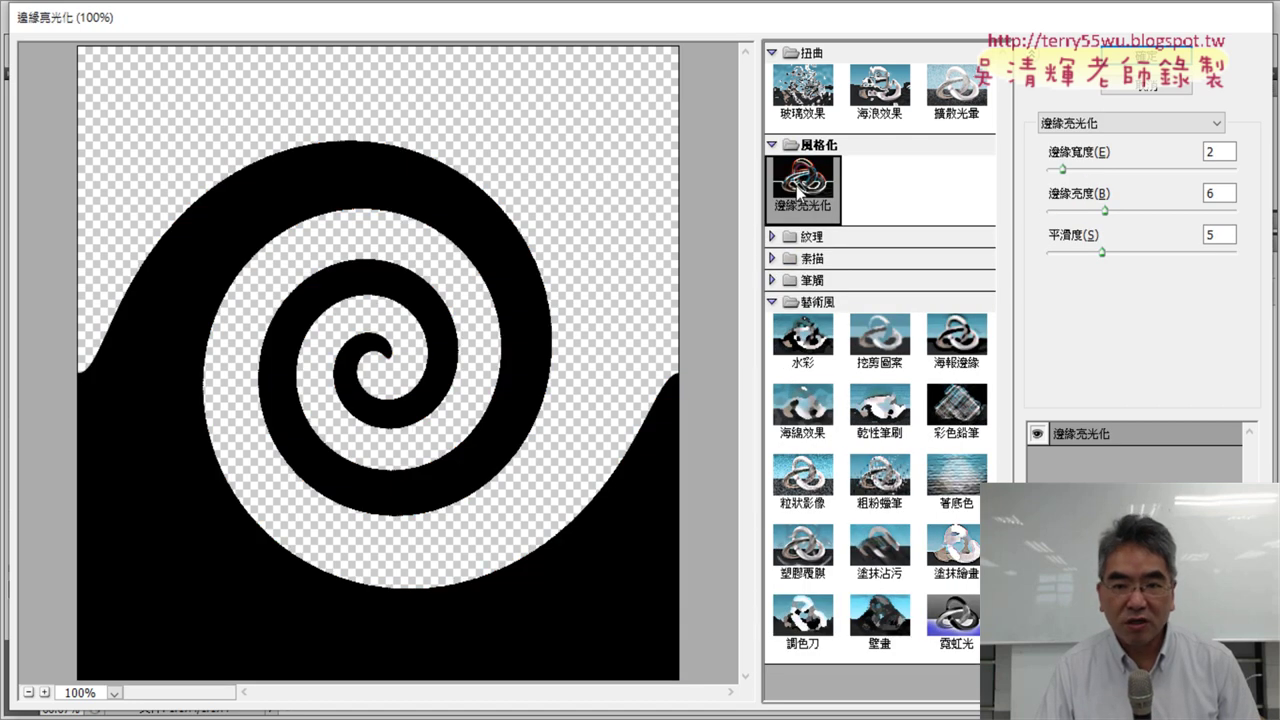
left_click(1114, 89)
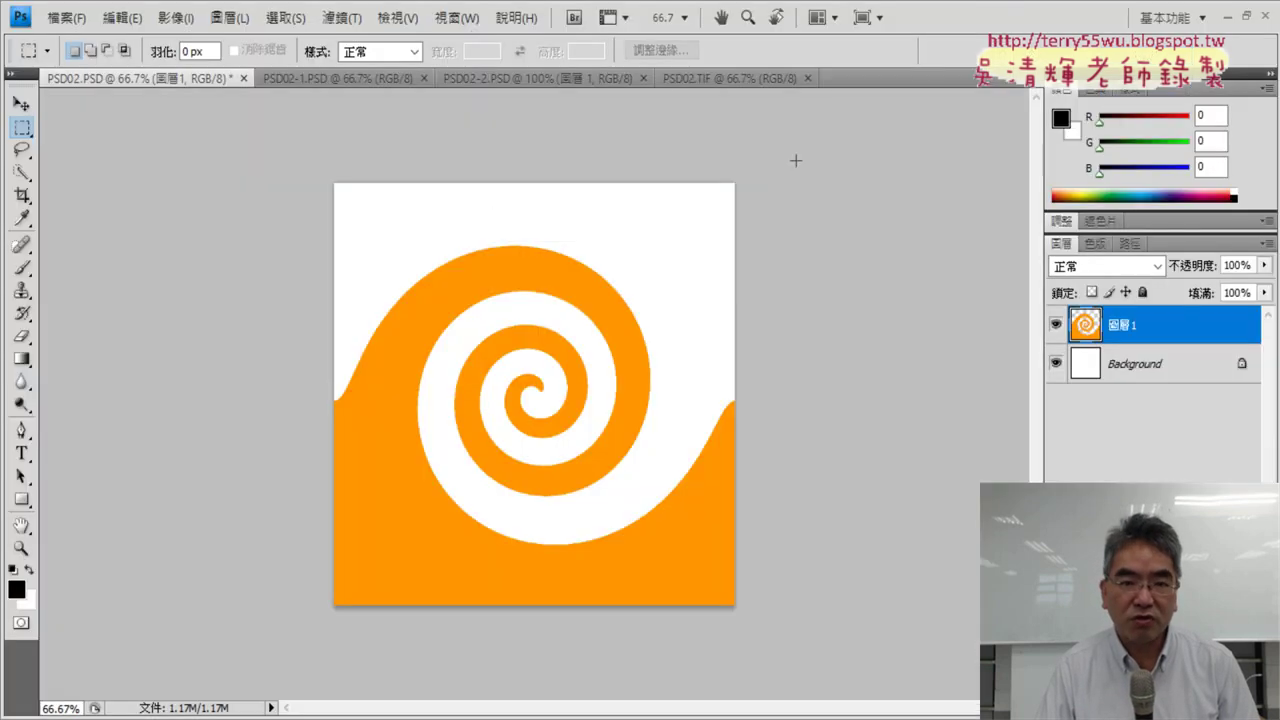
left_click(343, 18)
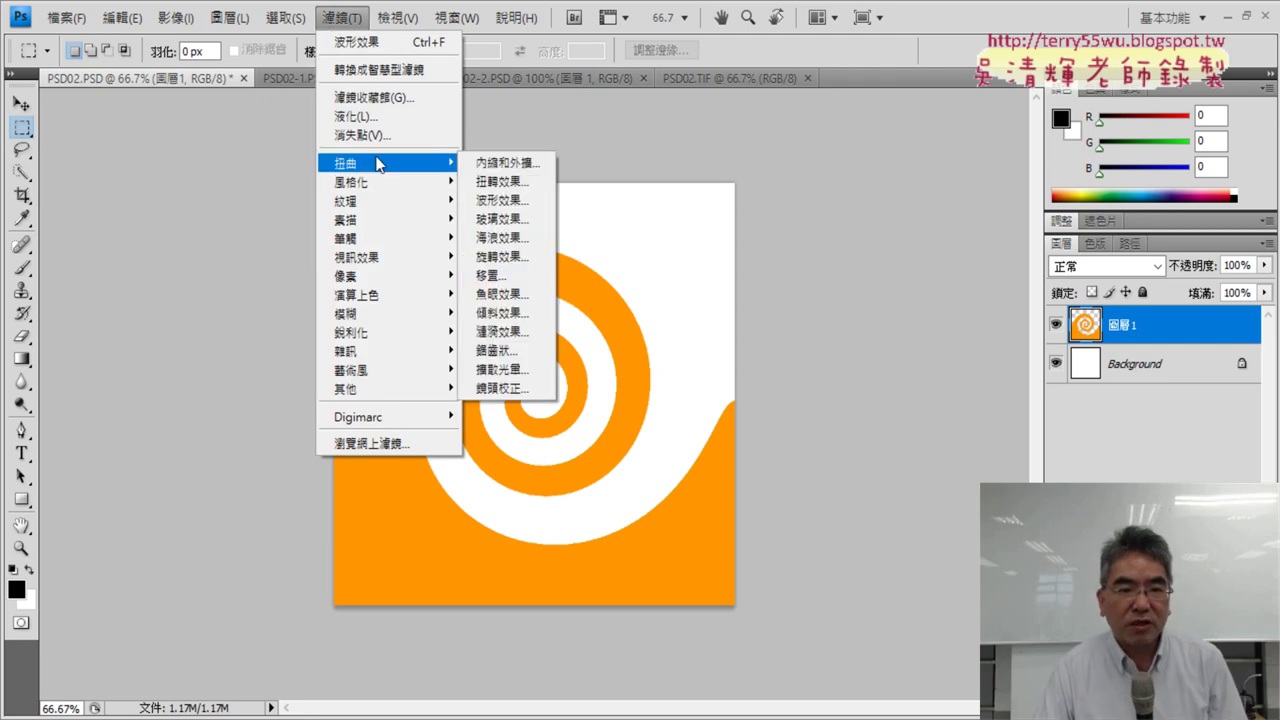
mouse_move(352, 163)
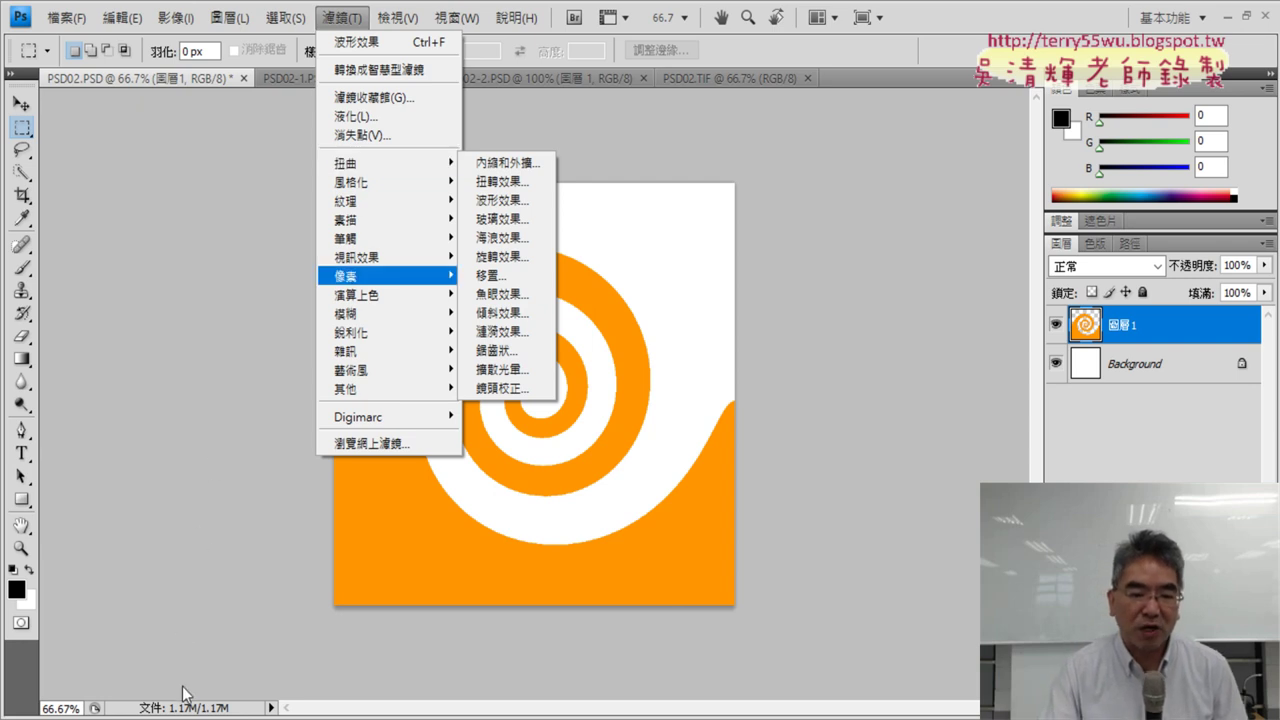
key("Escape")
key("Escape")
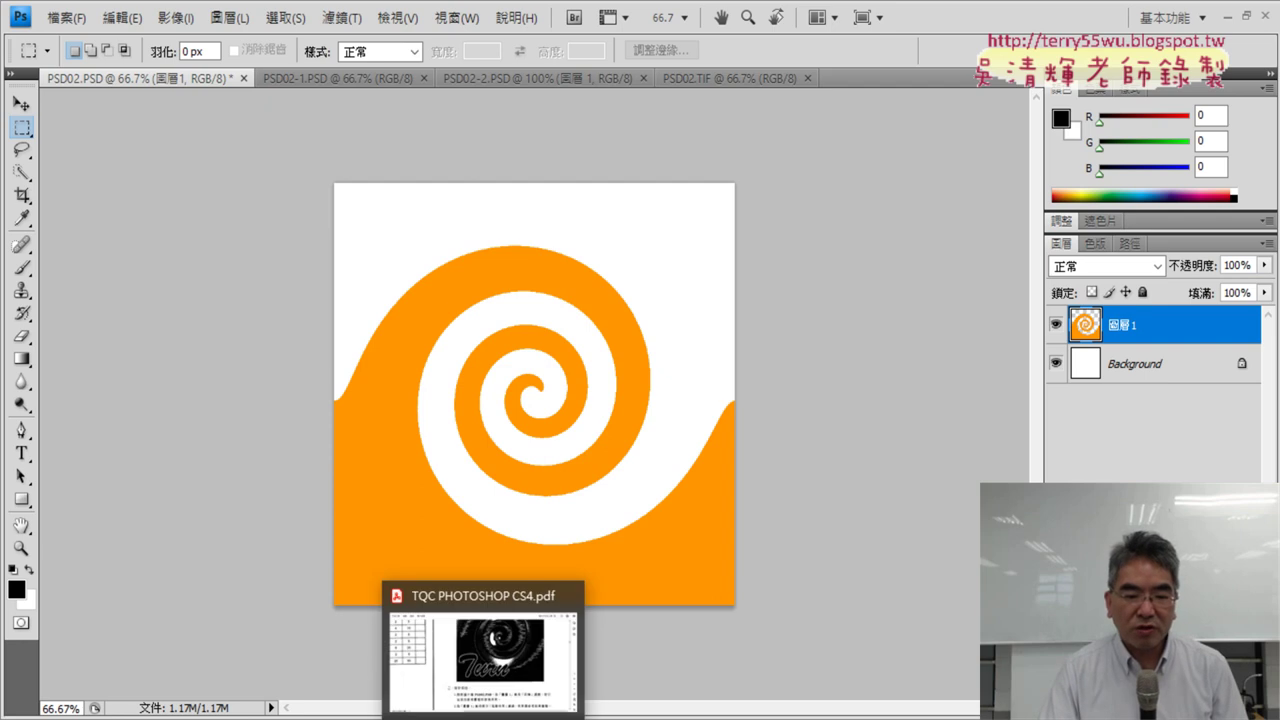
Show TQC PHOTOSHOP CS4.pdf scrolled to the design items below the reference image.
left_click(525, 660)
scroll(485, 515, "down", 1)
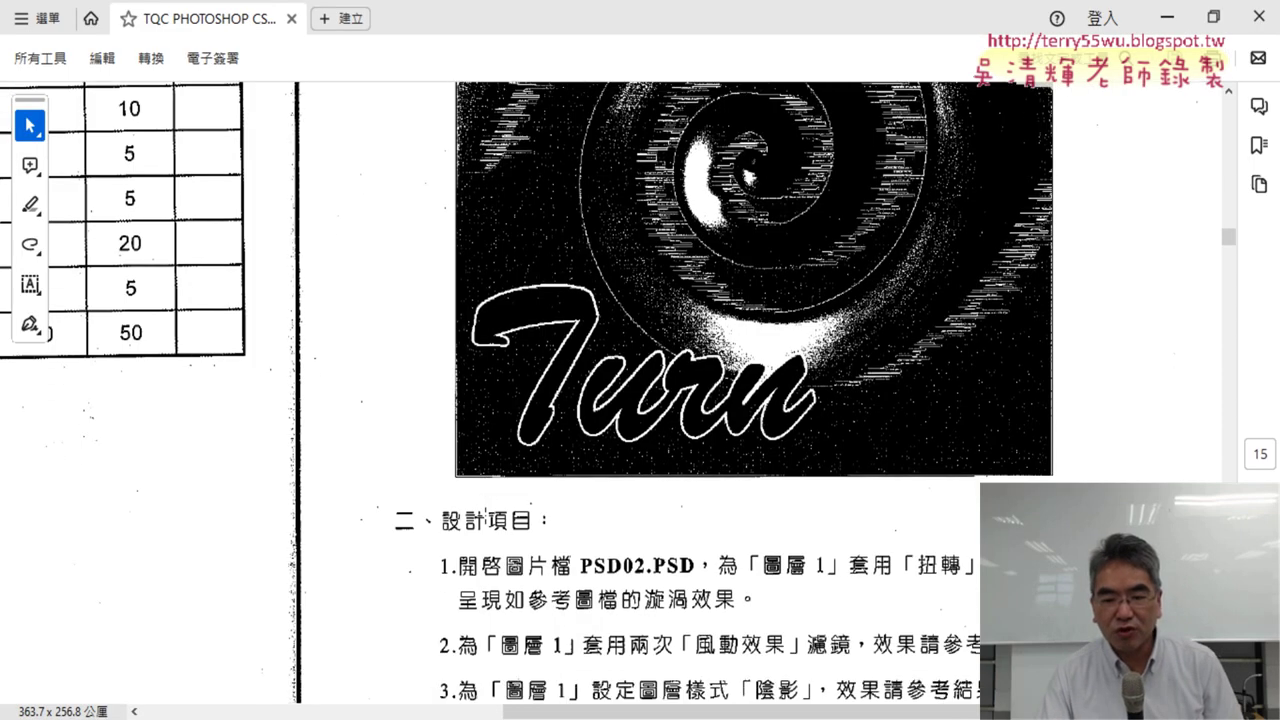
scroll(485, 515, "down", 1)
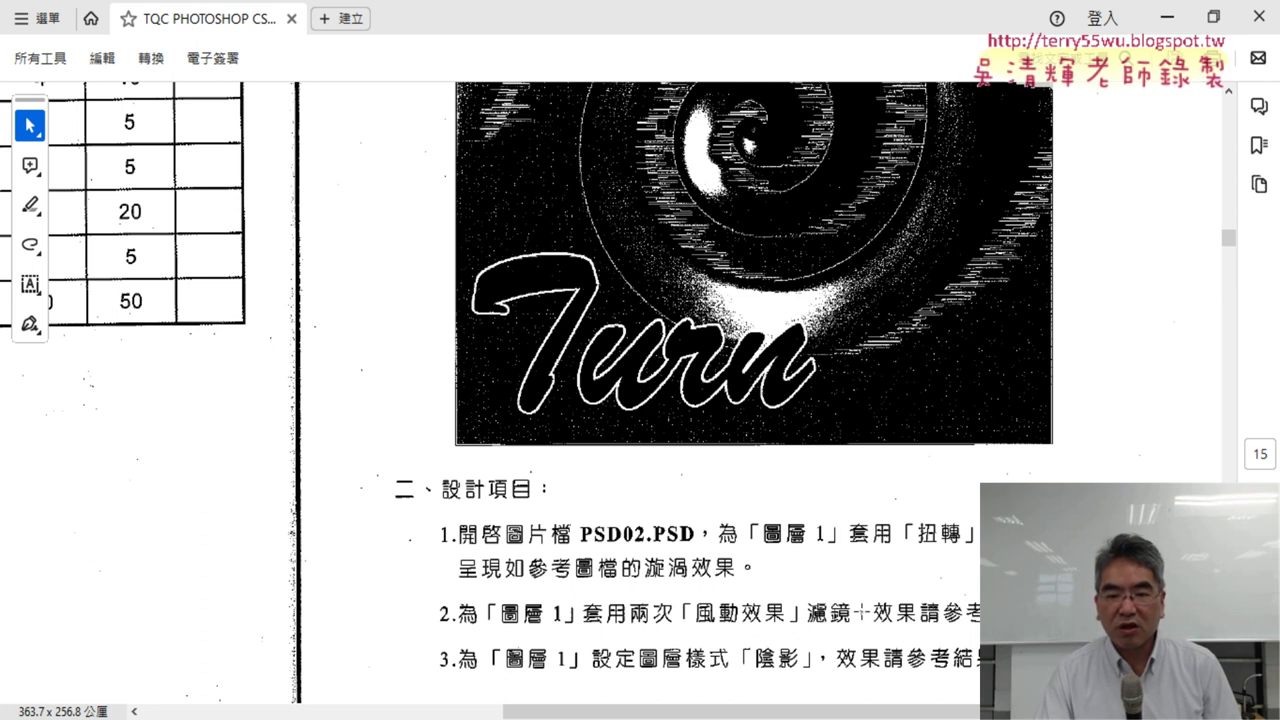
Minimize Acrobat Reader and display the PSD02.TIF reference document in Photoshop.
left_click(1167, 17)
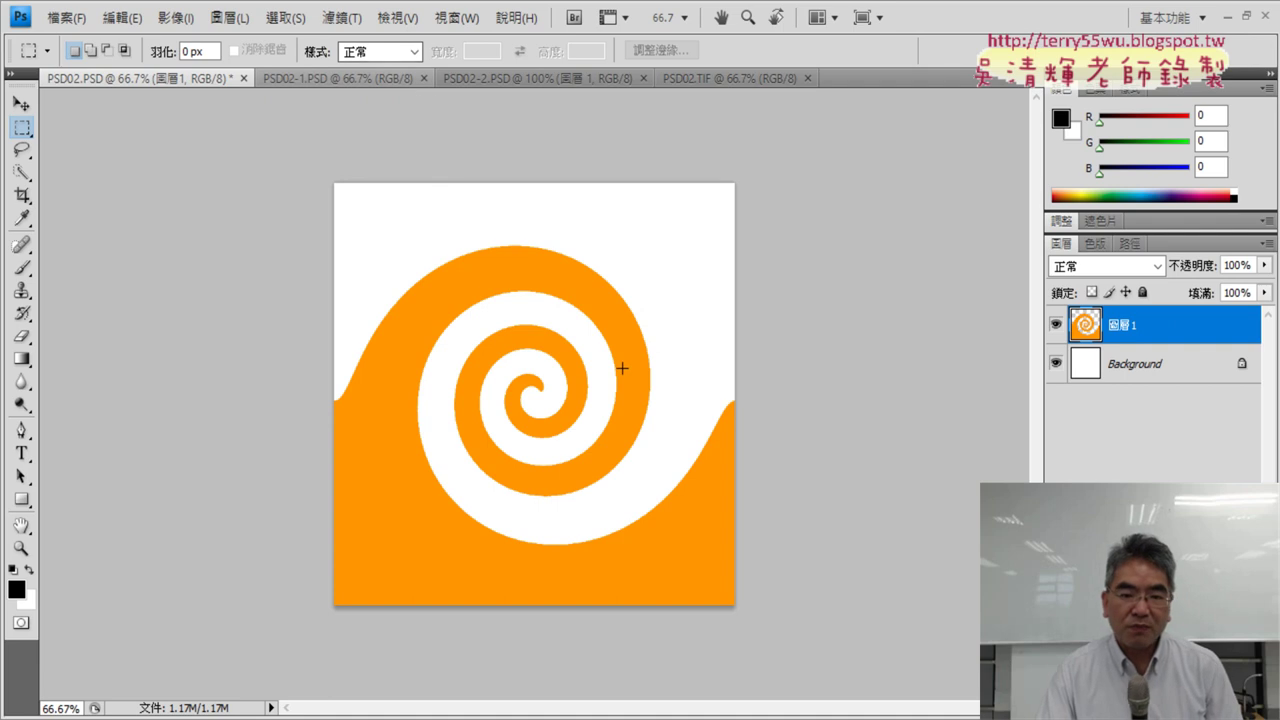
left_click(728, 76)
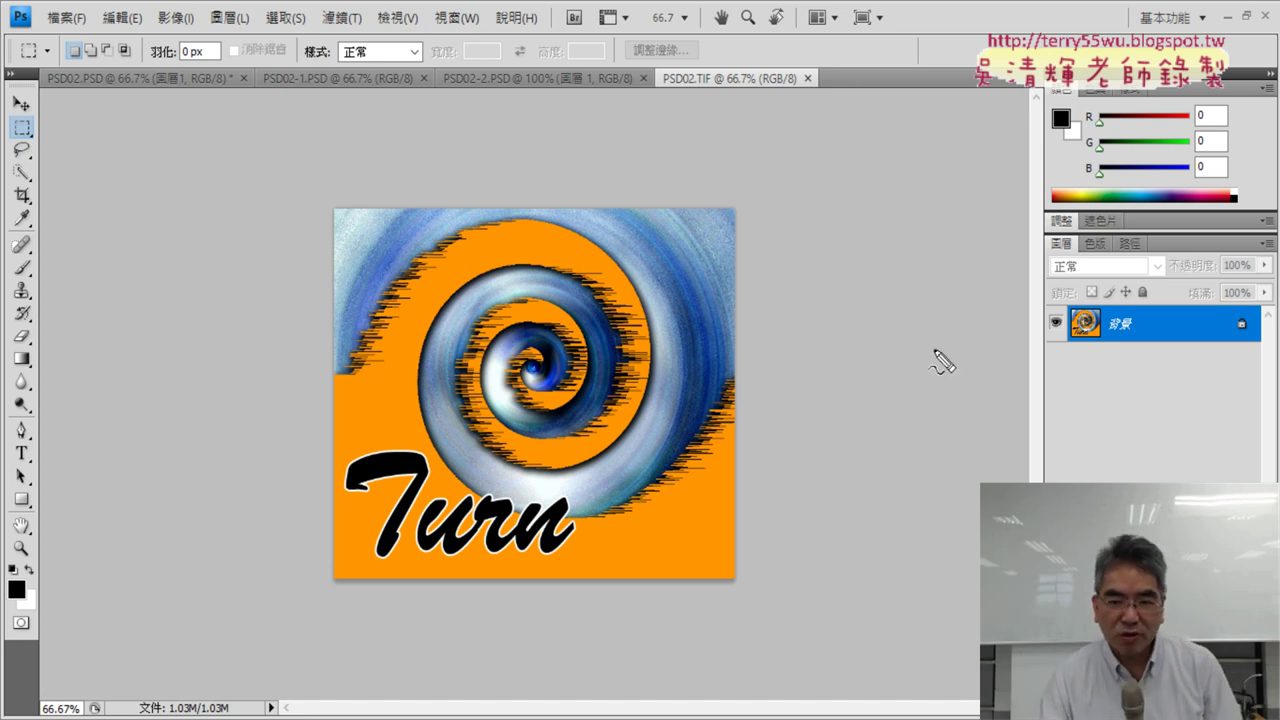
Annotate the reference to show the wind must blow from the left, not the right.
left_click_drag(948, 344, 800, 345)
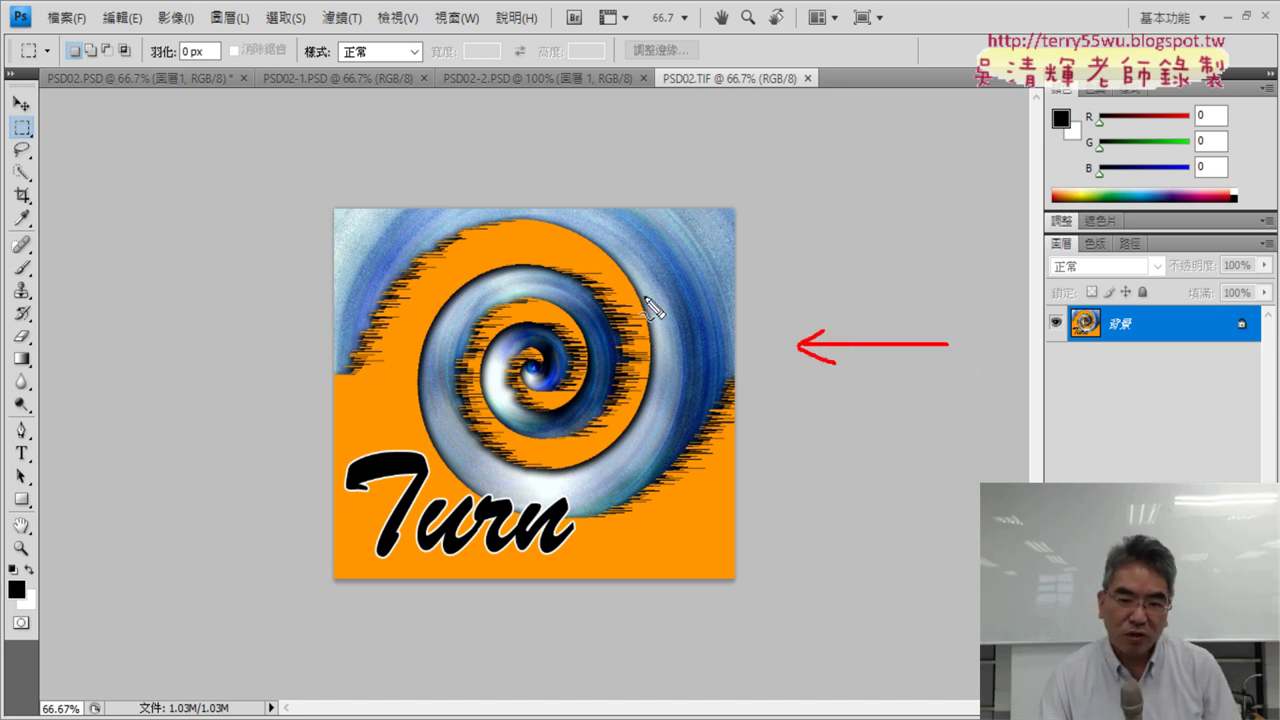
mouse_move(150, 340)
left_mouse_down()
mouse_move(124, 340)
mouse_move(272, 340)
mouse_move(225, 387)
left_mouse_up()
left_click_drag(965, 298, 902, 378)
left_click_drag(908, 318, 942, 383)
left_click_drag(108, 350, 268, 351)
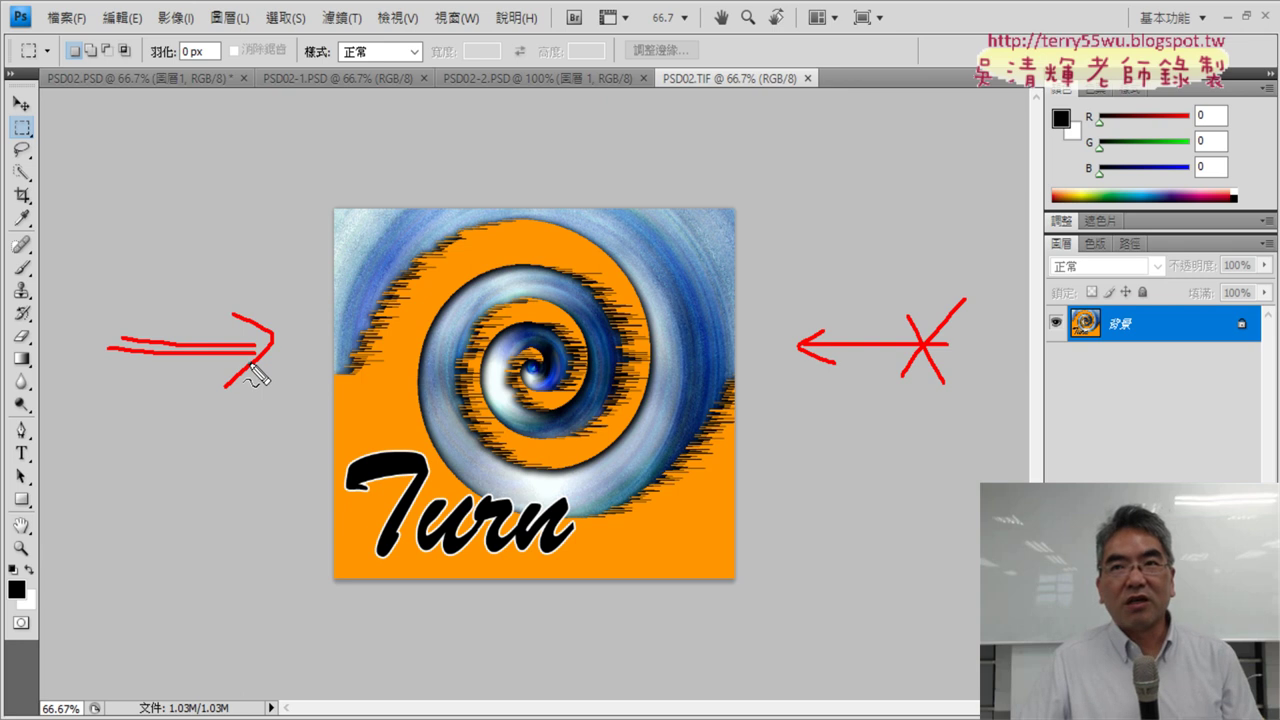
Clear the on-screen annotations and switch to the PSD02.PSD working document.
key("Escape")
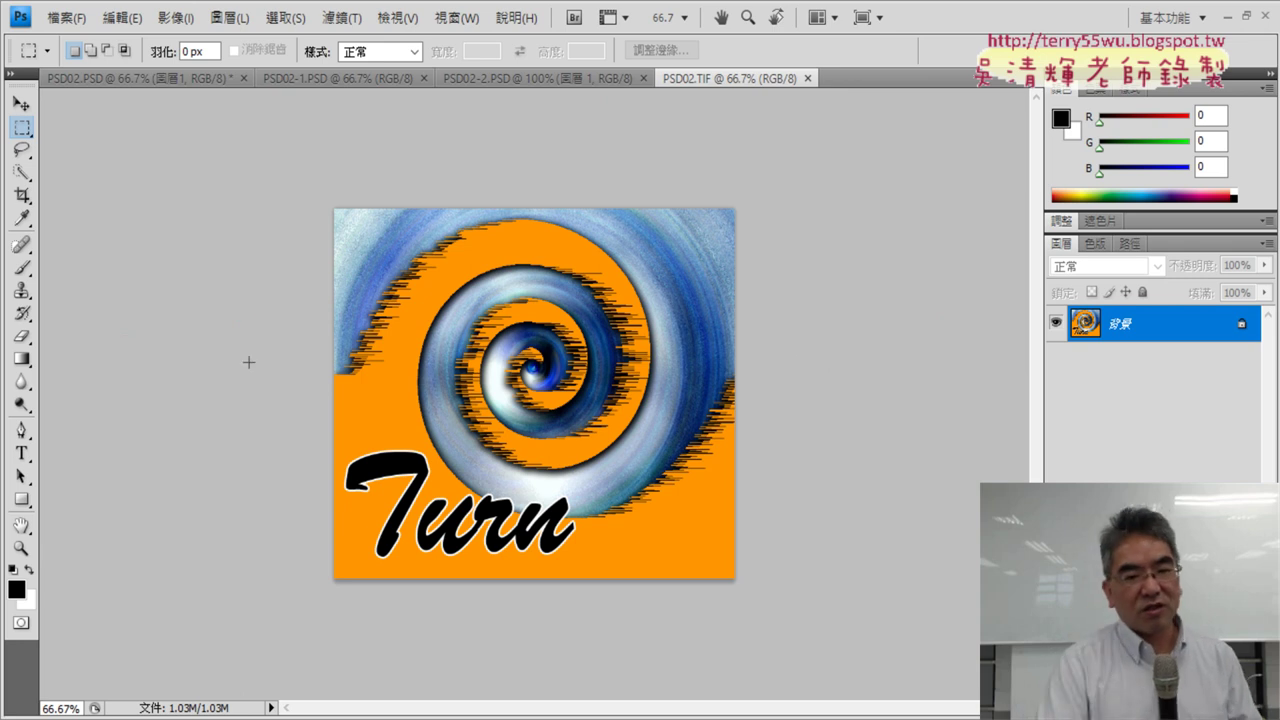
left_click(130, 85)
left_click(325, 20)
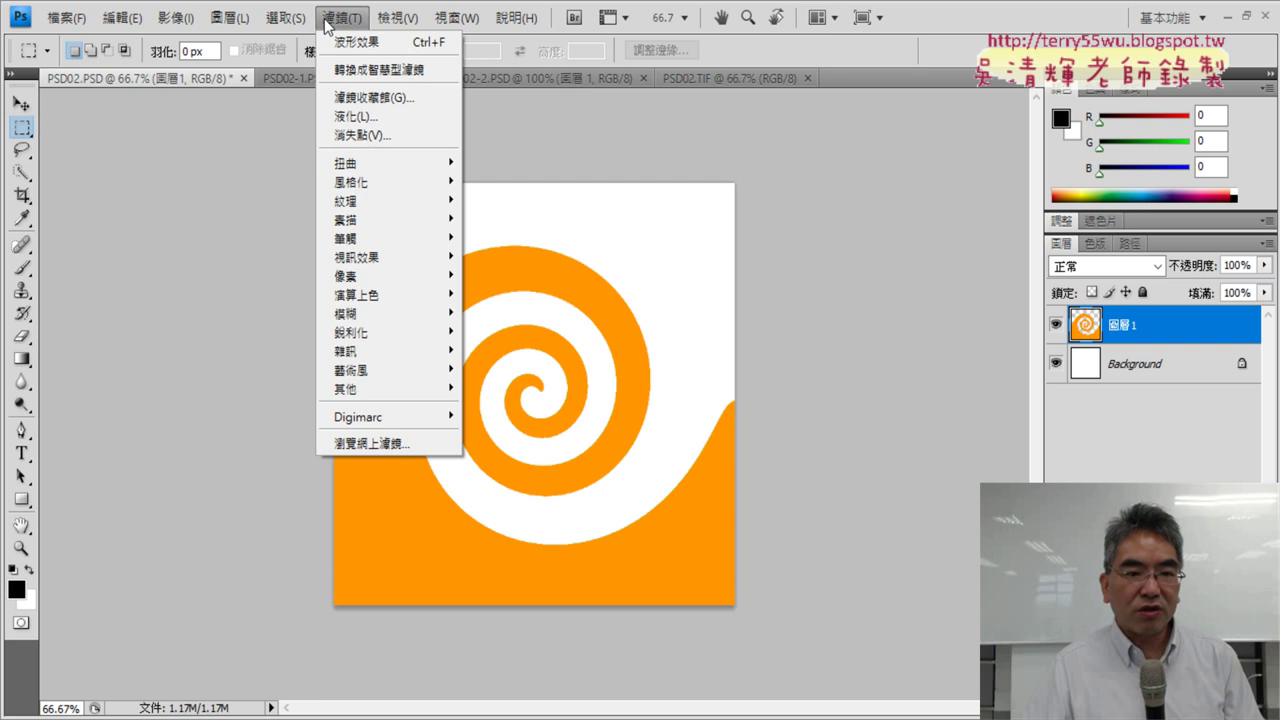
mouse_move(385, 276)
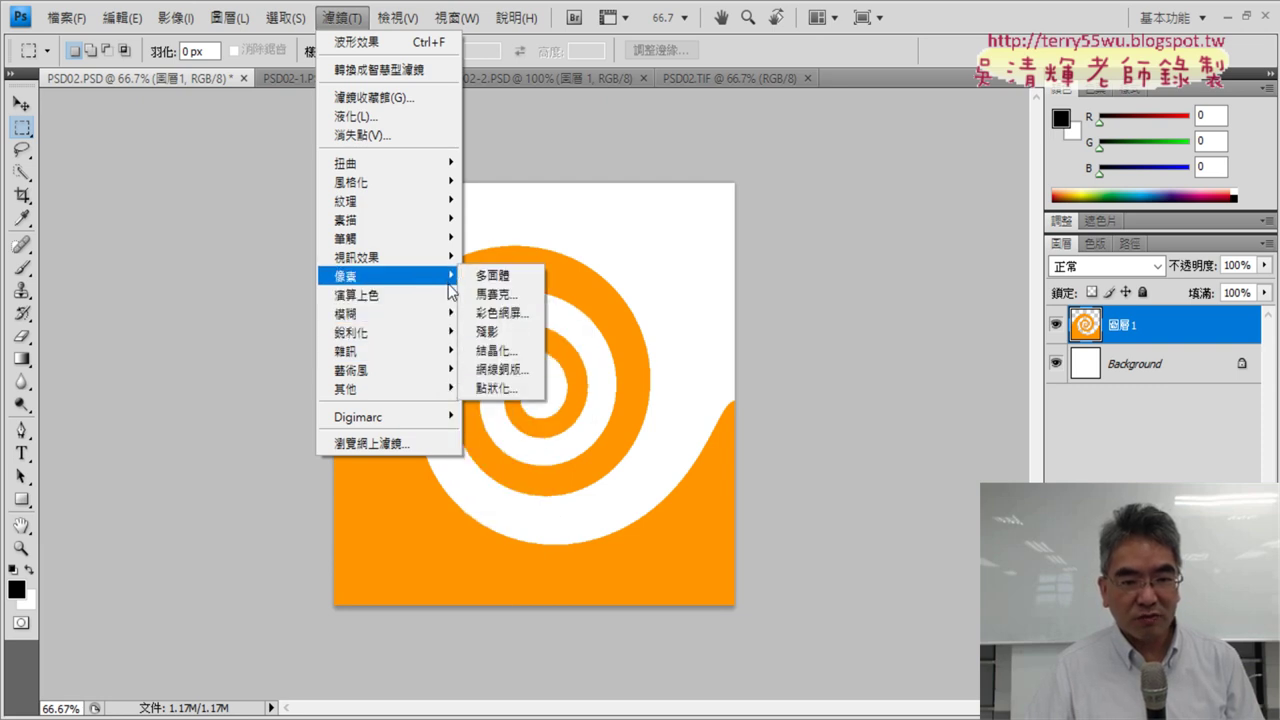
Close the Pixelate submenu and reopen the Filter menu at Stylize to reveal Wind.
key("Escape")
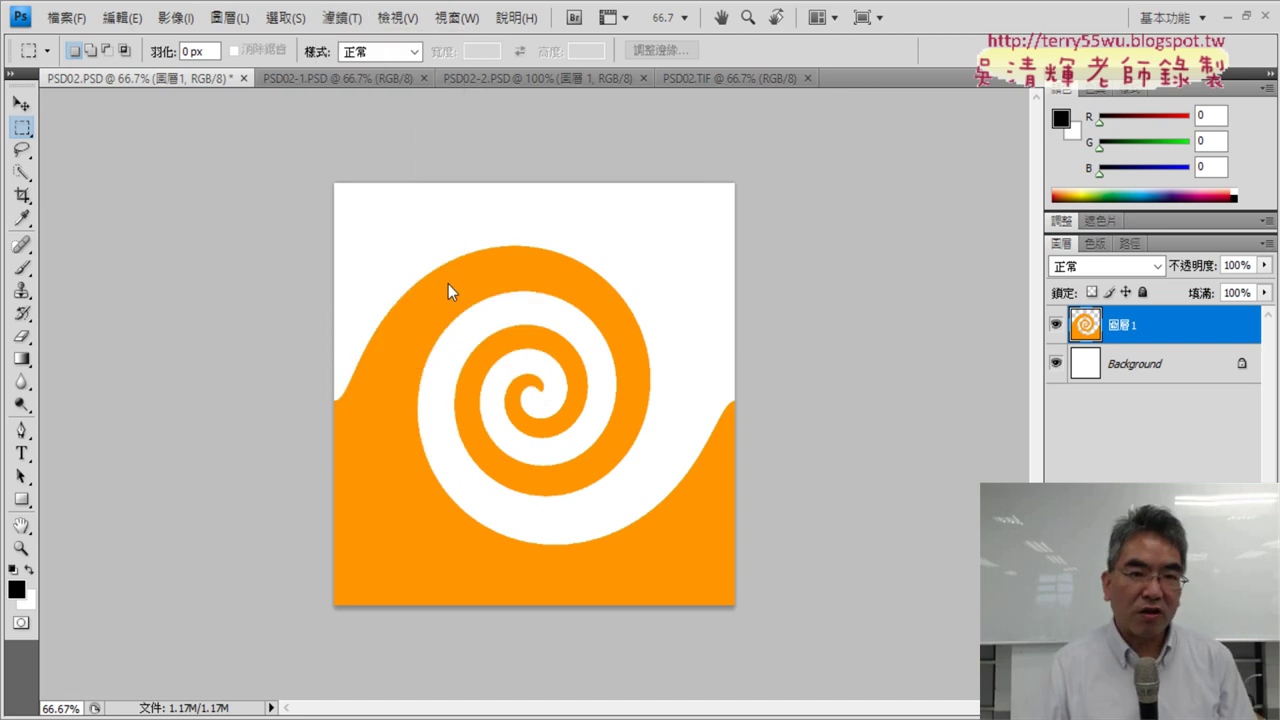
left_click(343, 18)
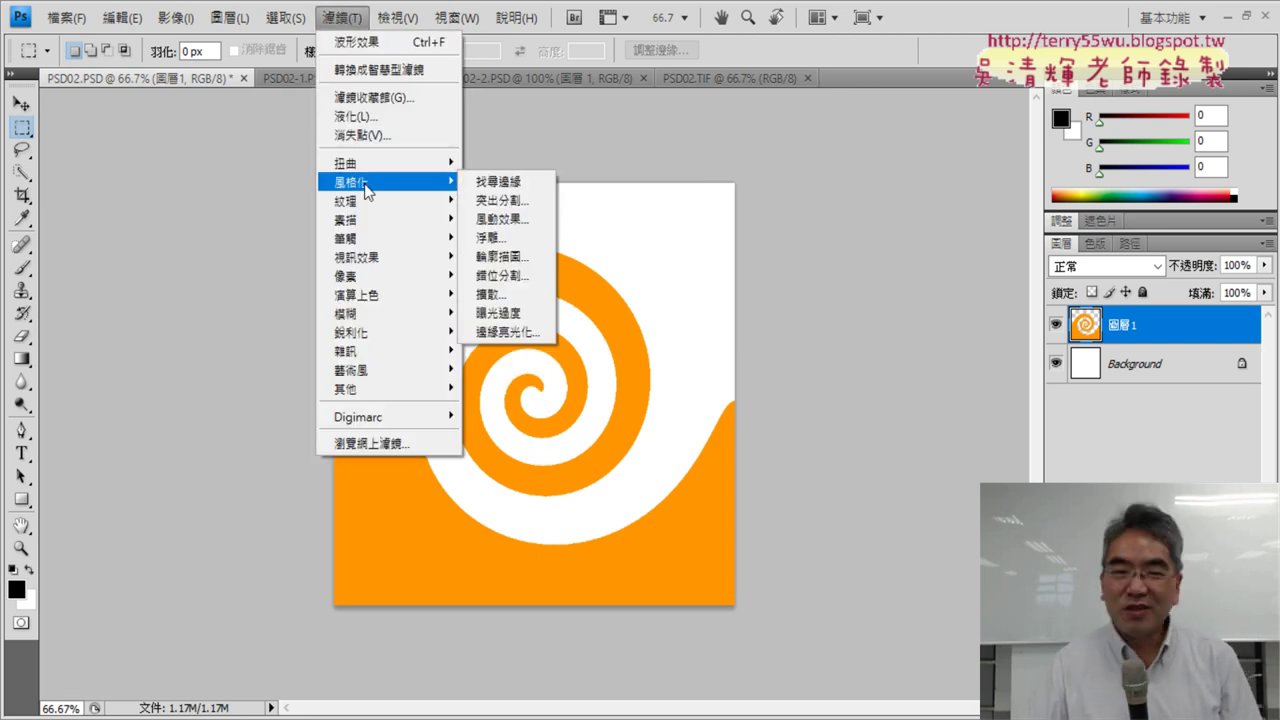
mouse_move(352, 182)
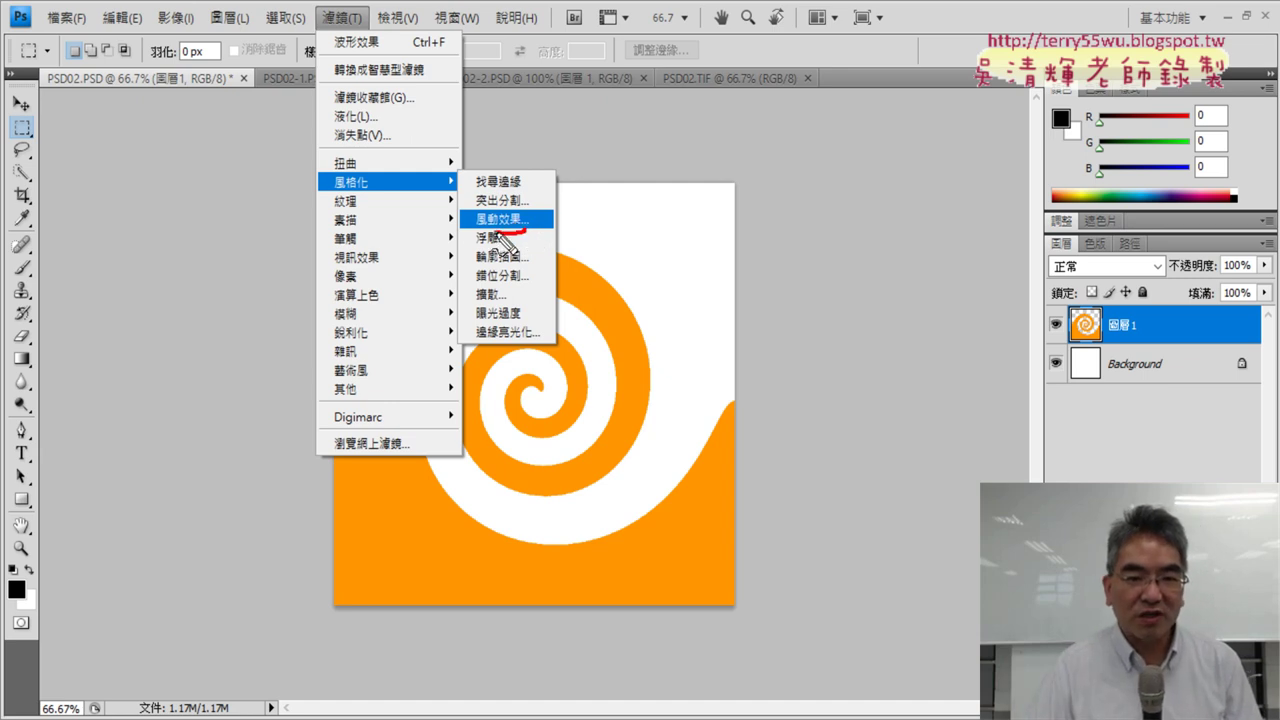
Mark the Wind filter and the spiral's edge on screen, then dismiss the Filter menu unapplied.
mouse_move(500, 232)
left_mouse_down()
mouse_move(524, 218)
mouse_move(522, 236)
left_mouse_up()
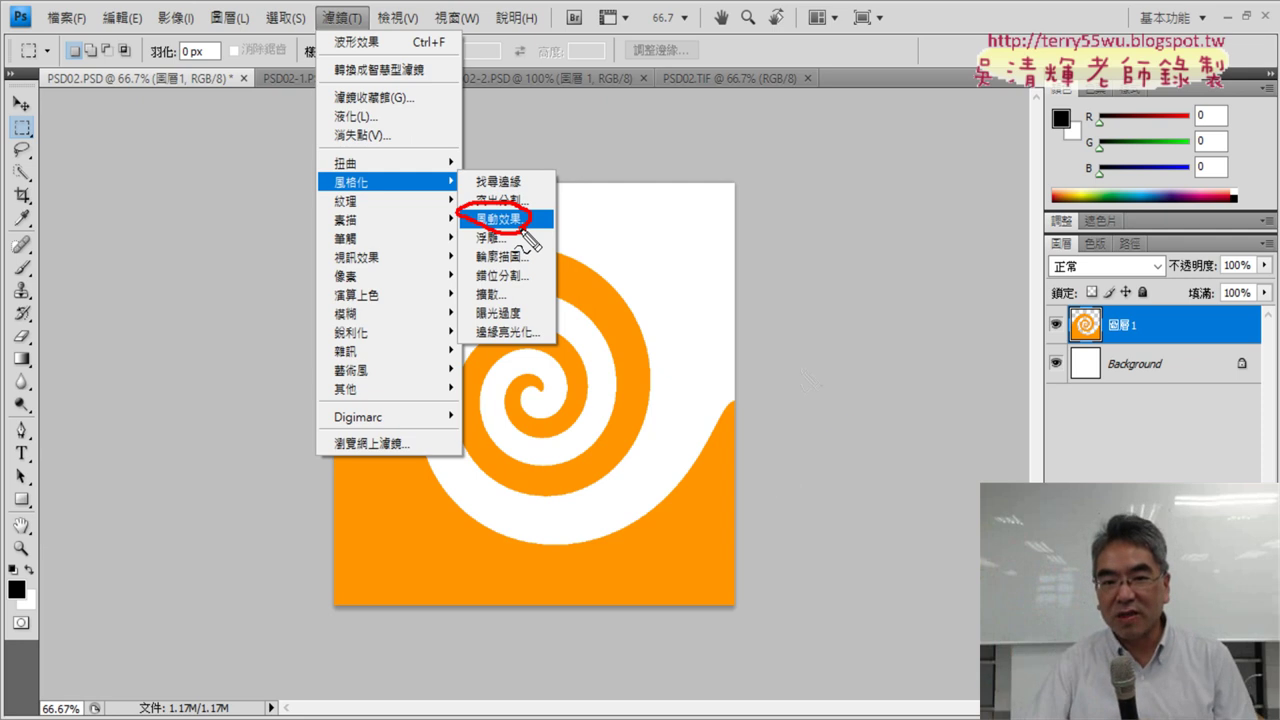
mouse_move(851, 422)
left_mouse_down()
mouse_move(737, 491)
mouse_move(777, 508)
left_mouse_up()
mouse_move(1115, 360)
left_mouse_down()
mouse_move(1130, 330)
mouse_move(1105, 350)
left_mouse_up()
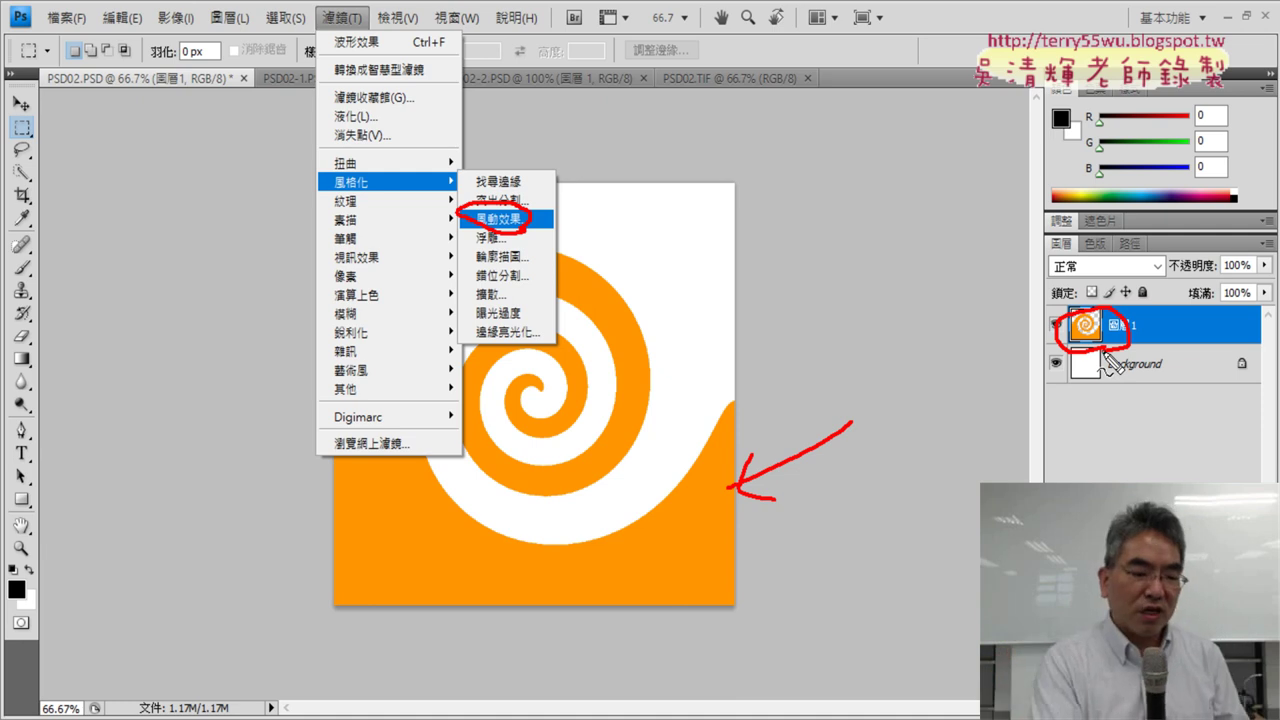
key("Escape")
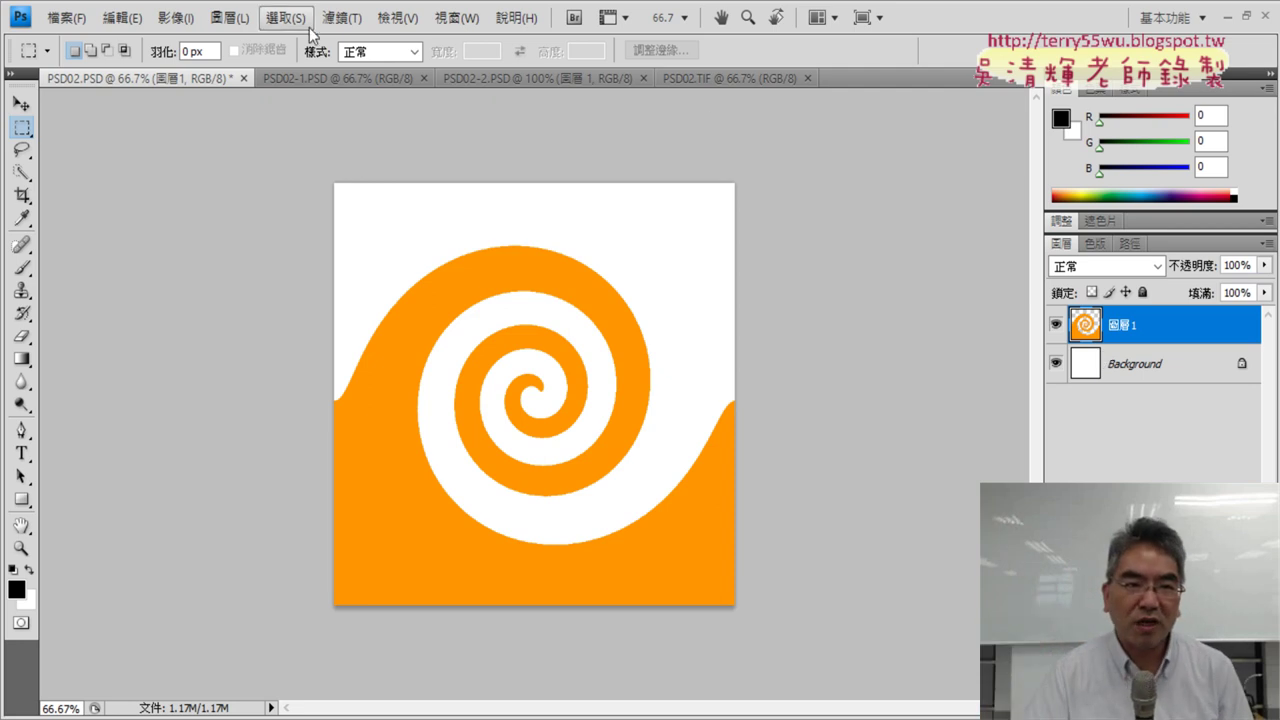
Apply Stylize > Wind to the spiral with direction From the Left and the Stagger method.
left_click(342, 17)
mouse_move(351, 182)
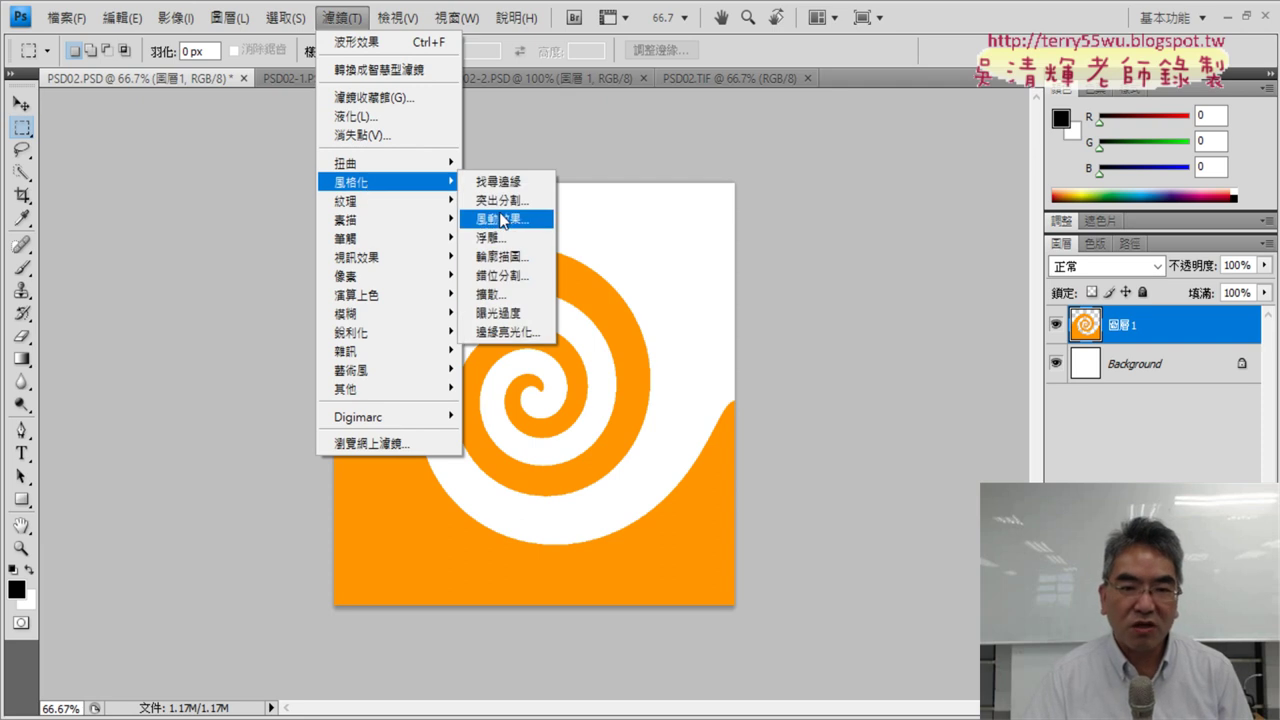
left_click(528, 230)
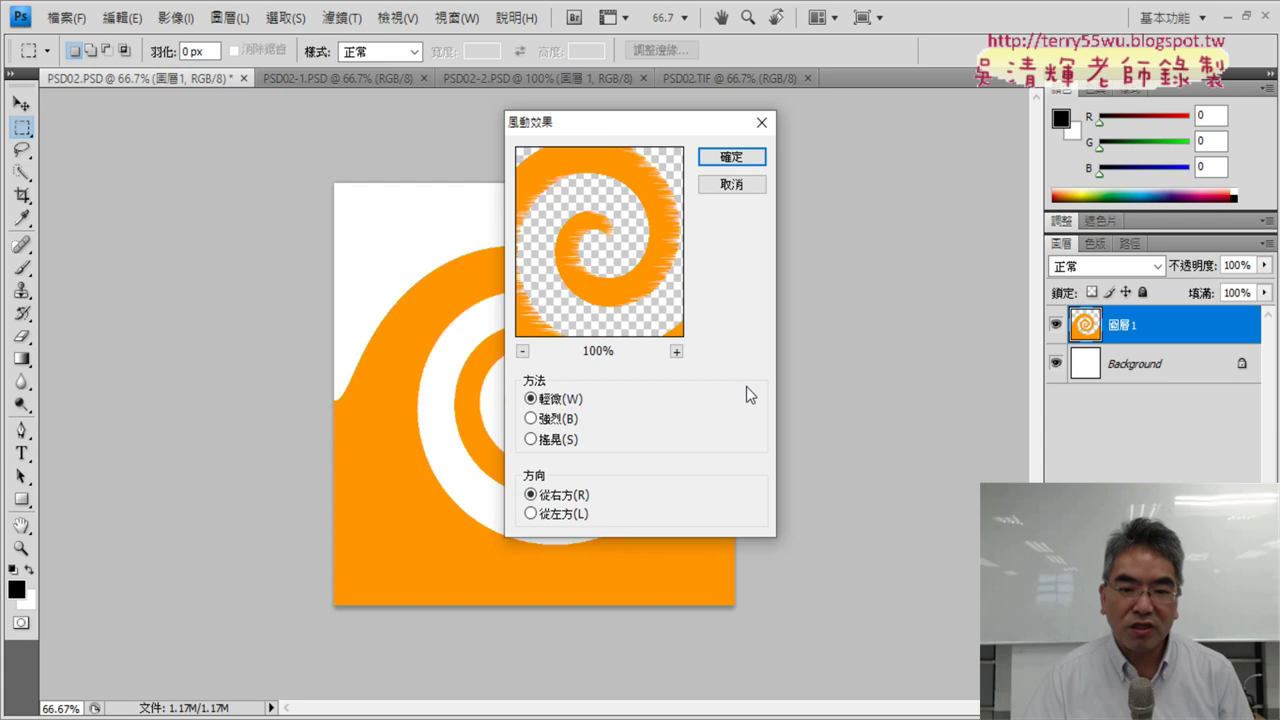
mouse_move(656, 138)
left_mouse_down()
mouse_move(689, 131)
mouse_move(903, 175)
left_mouse_up()
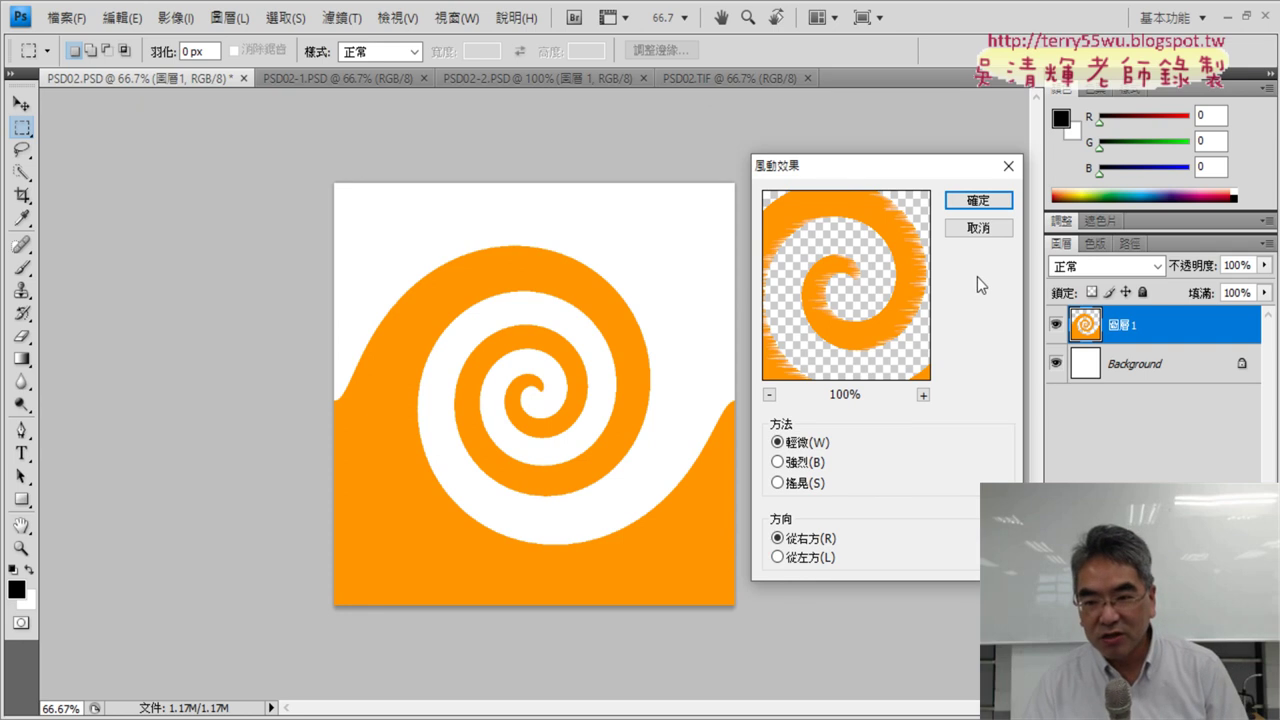
left_click(777, 557)
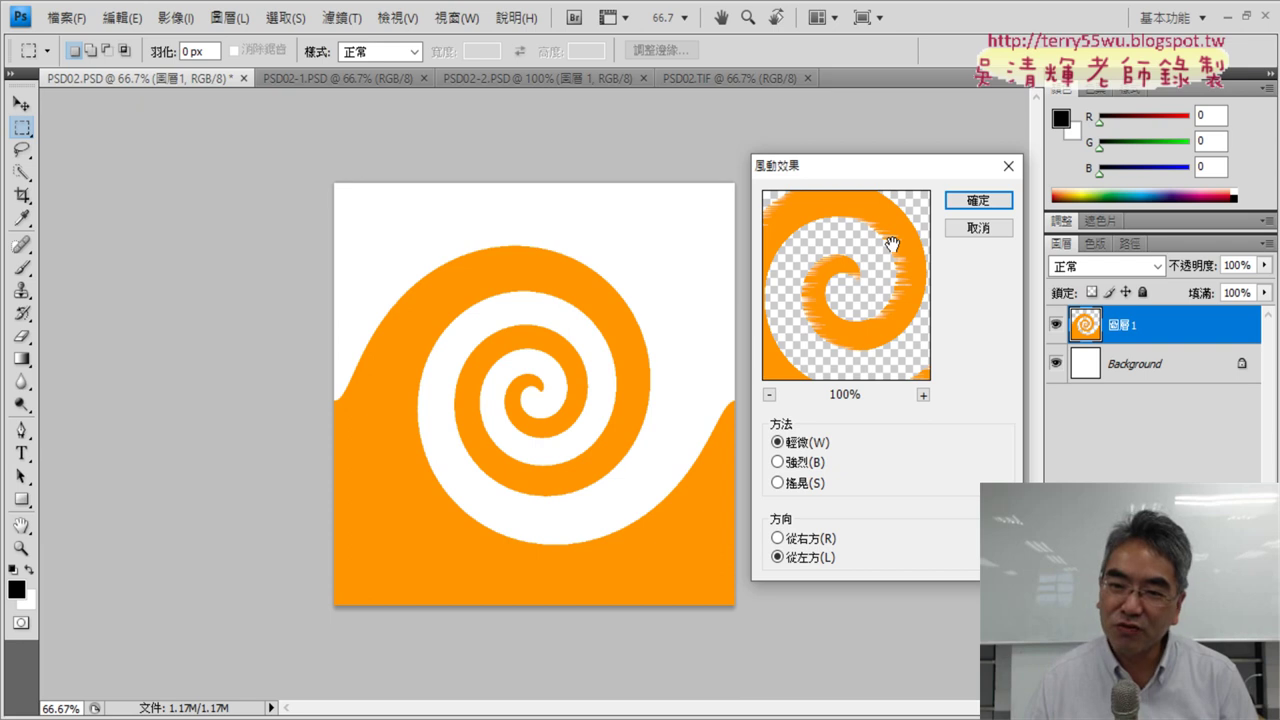
left_click(789, 465)
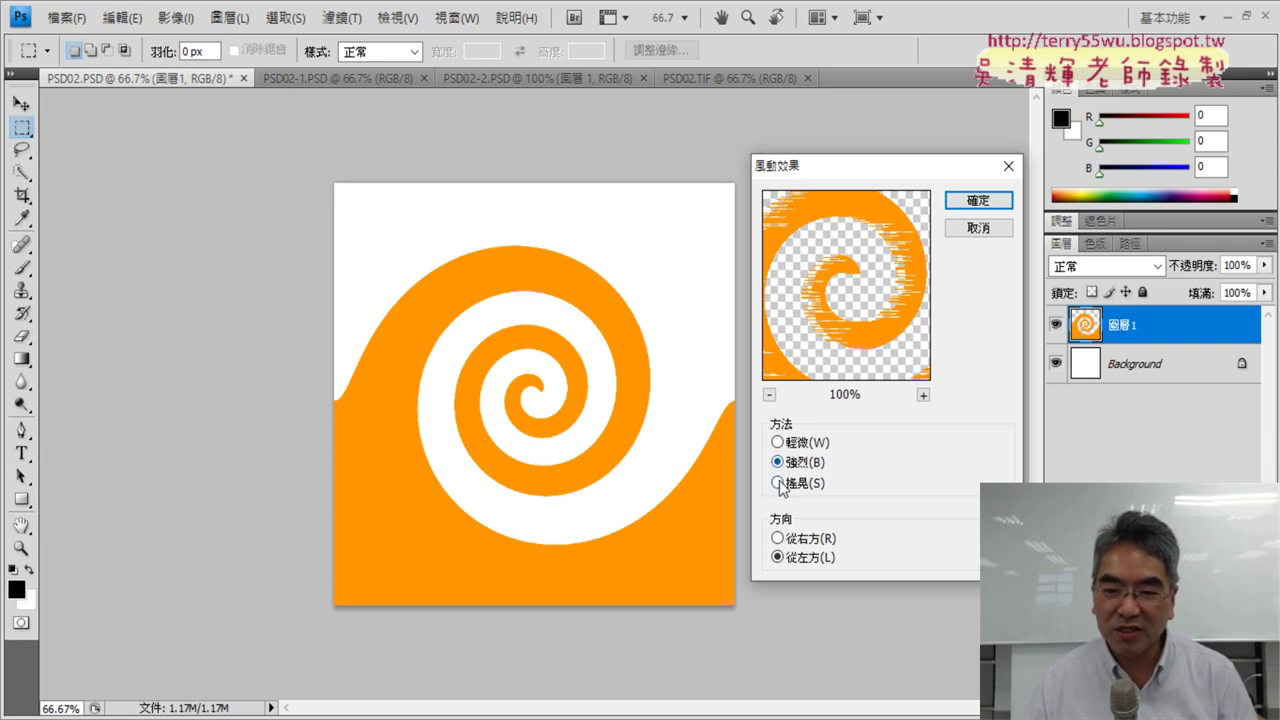
left_click(779, 483)
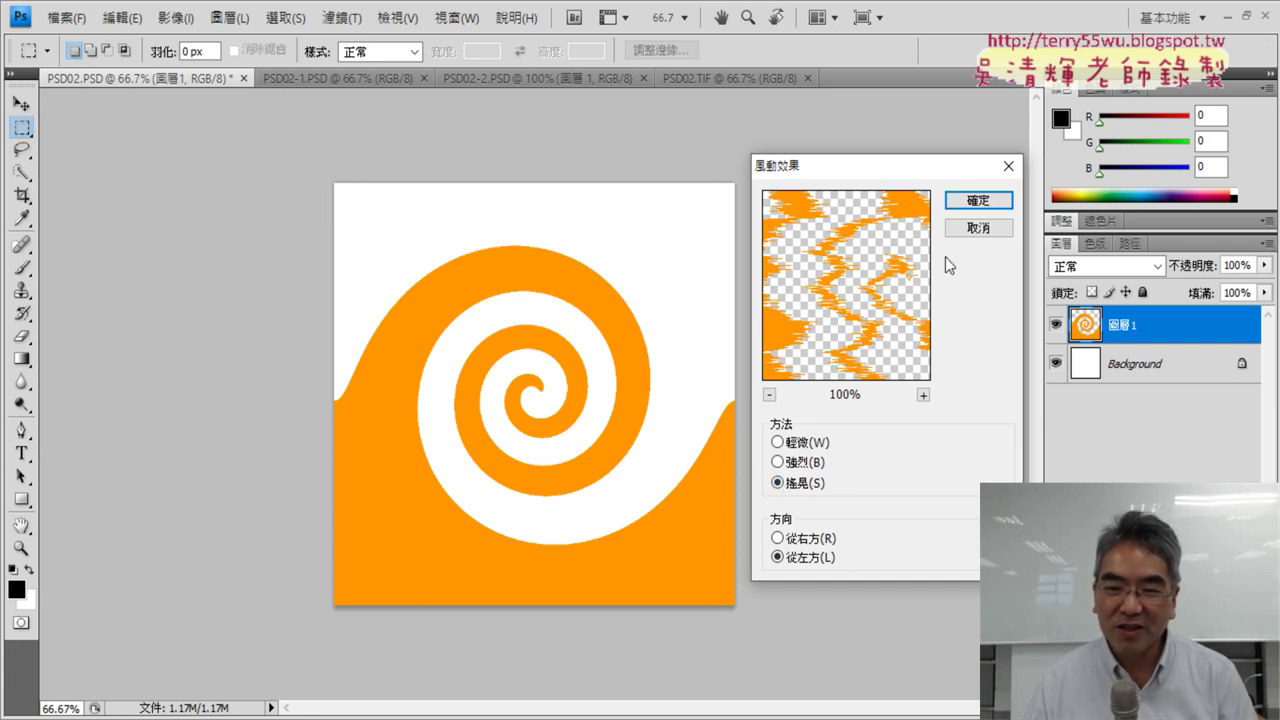
left_click(970, 201)
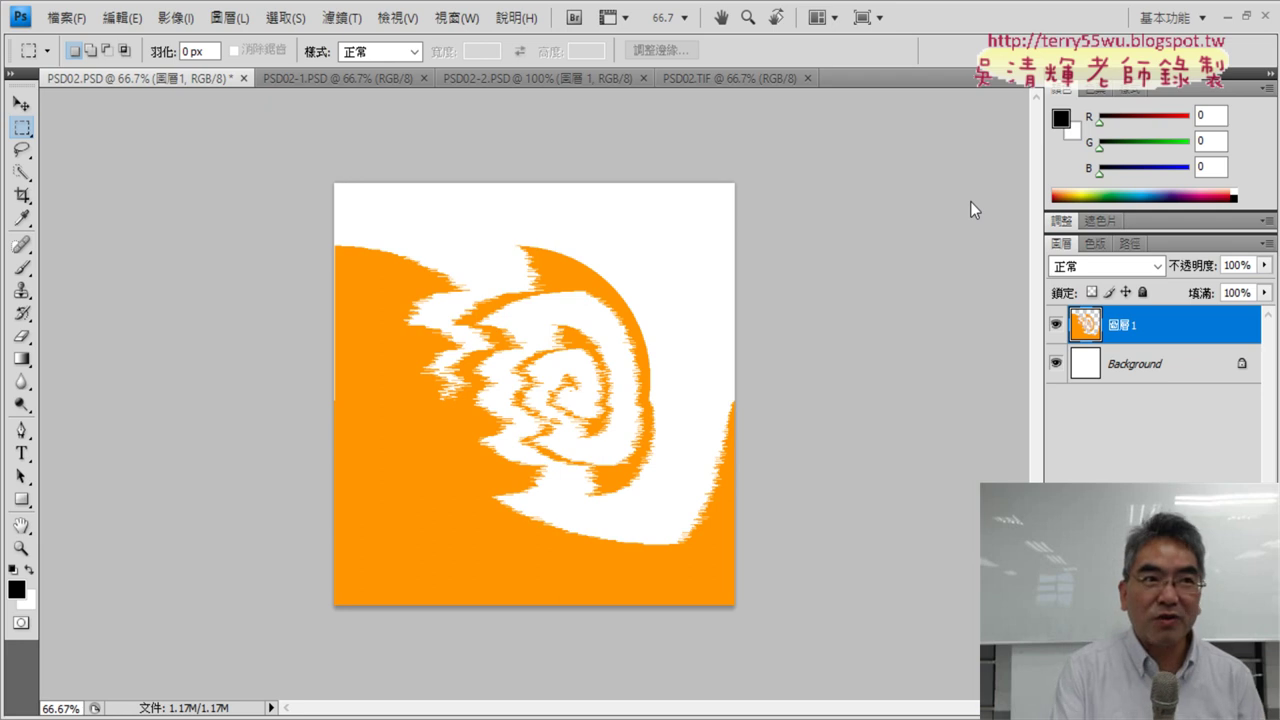
Undo the staggered wind and reopen the Wind filter set to the Strong method.
key("ctrl+z")
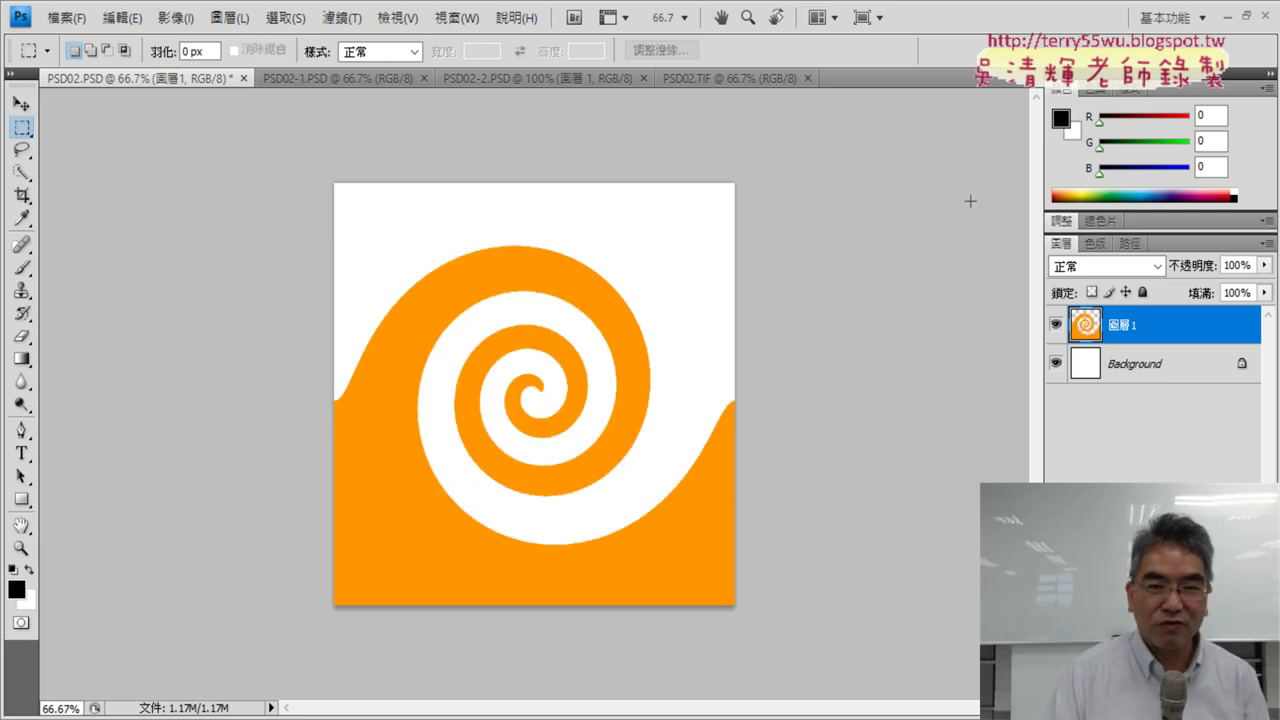
left_click(340, 17)
mouse_move(351, 182)
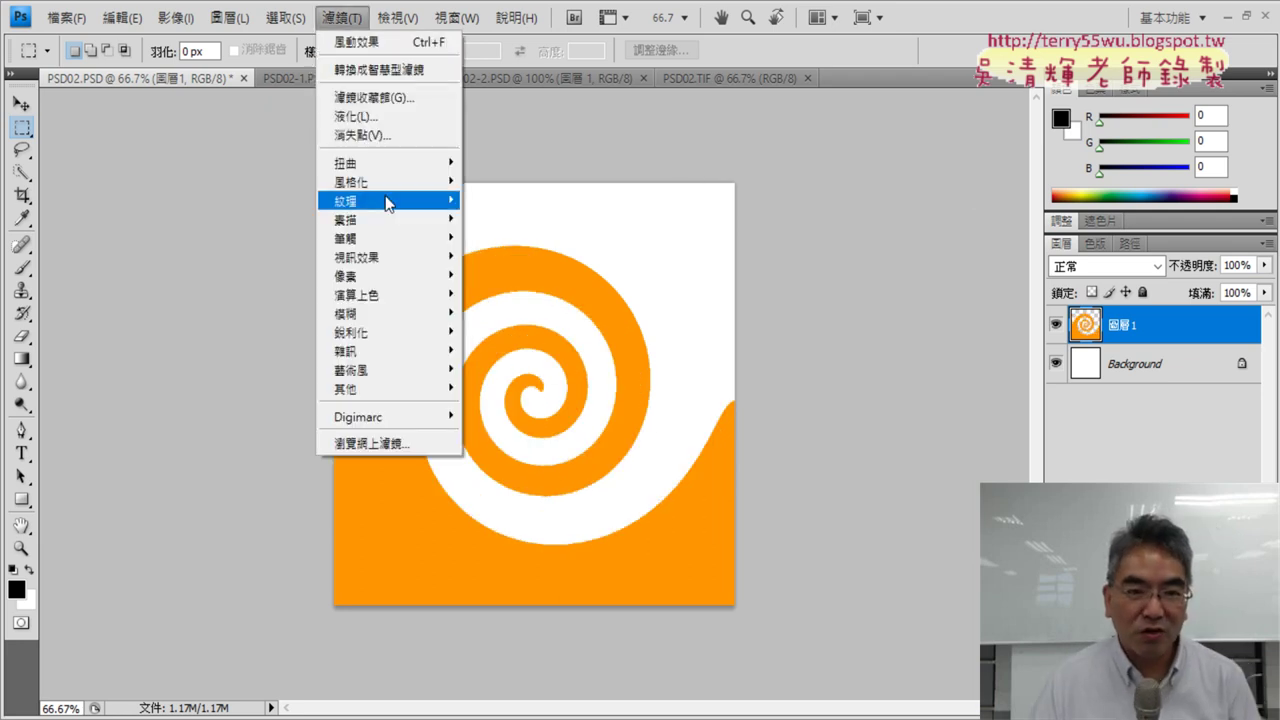
left_click(498, 216)
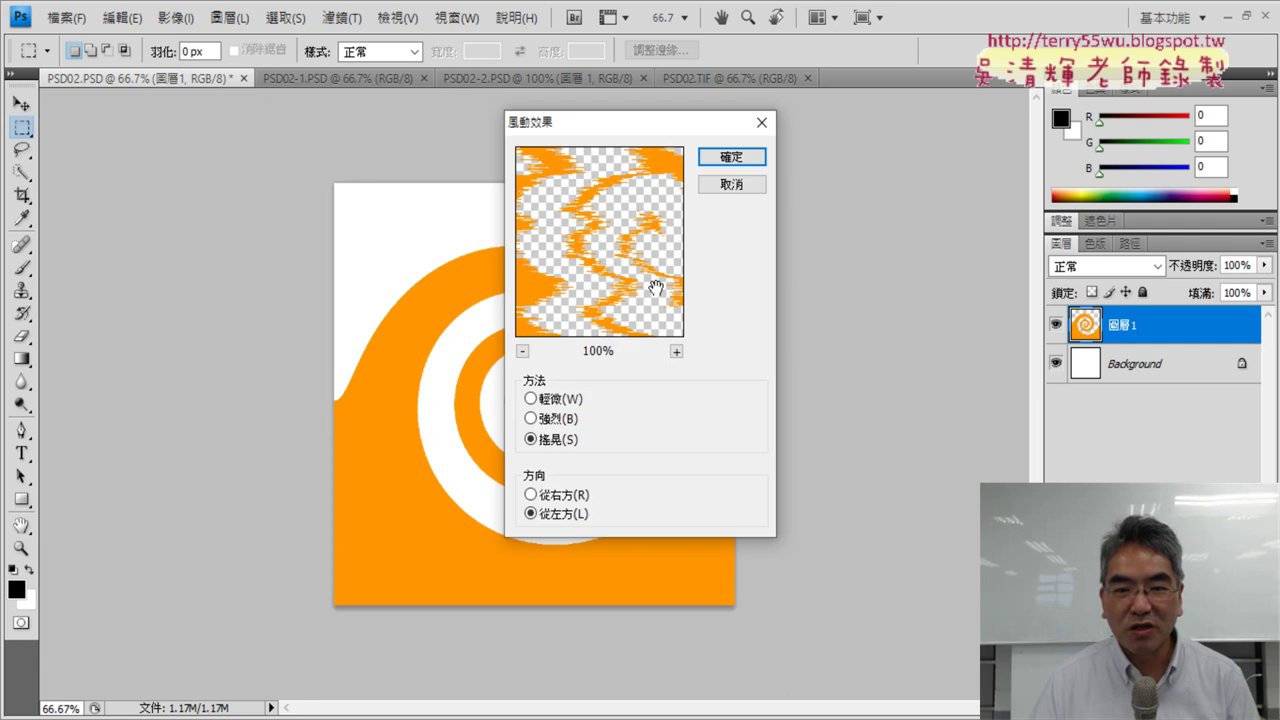
left_click(560, 418)
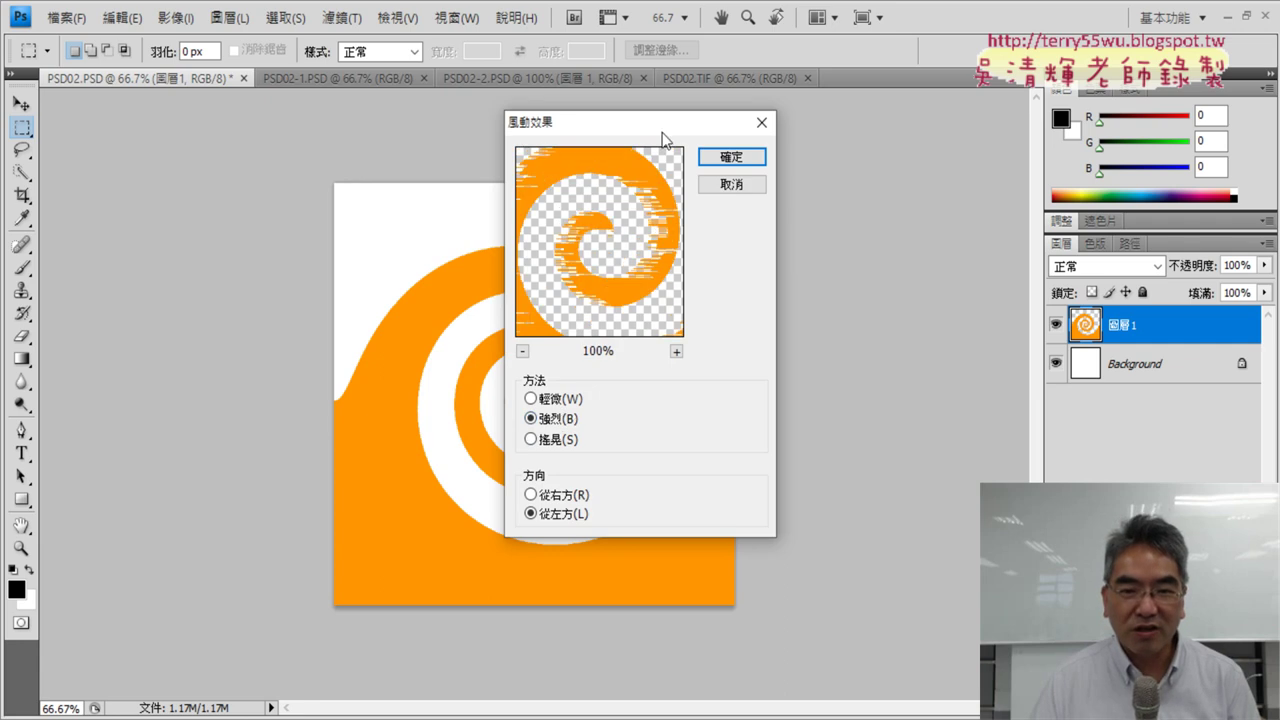
Check the Wind preview at 25% and 200%, then apply the strong wind from the left.
left_click_drag(662, 137, 933, 134)
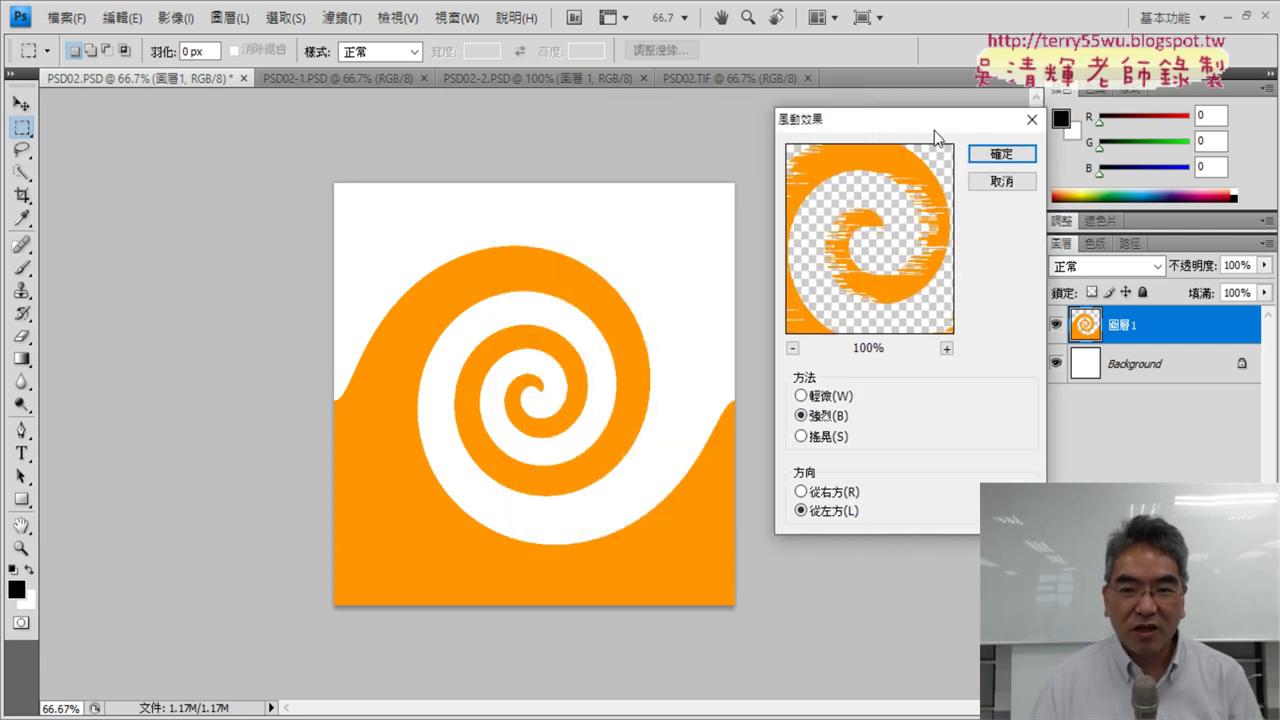
left_click(793, 348)
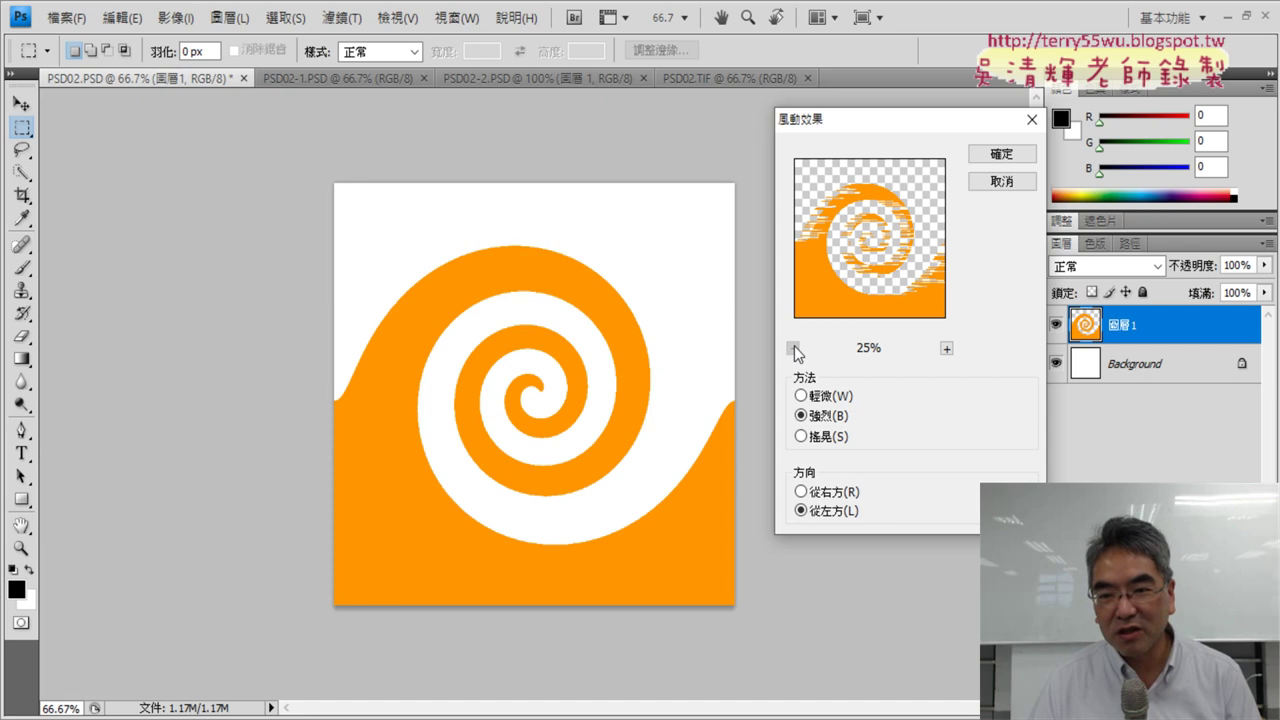
left_click(946, 348)
left_click(946, 348)
left_click(946, 348)
left_click(946, 348)
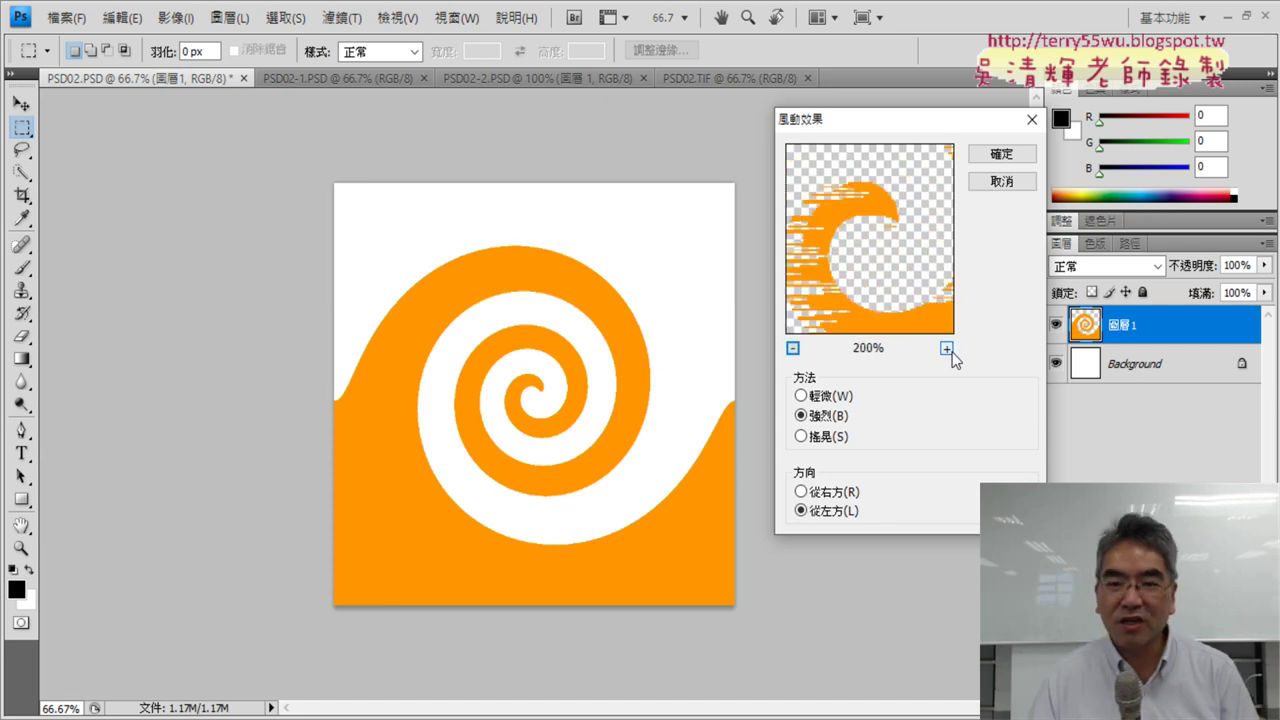
left_click(793, 348)
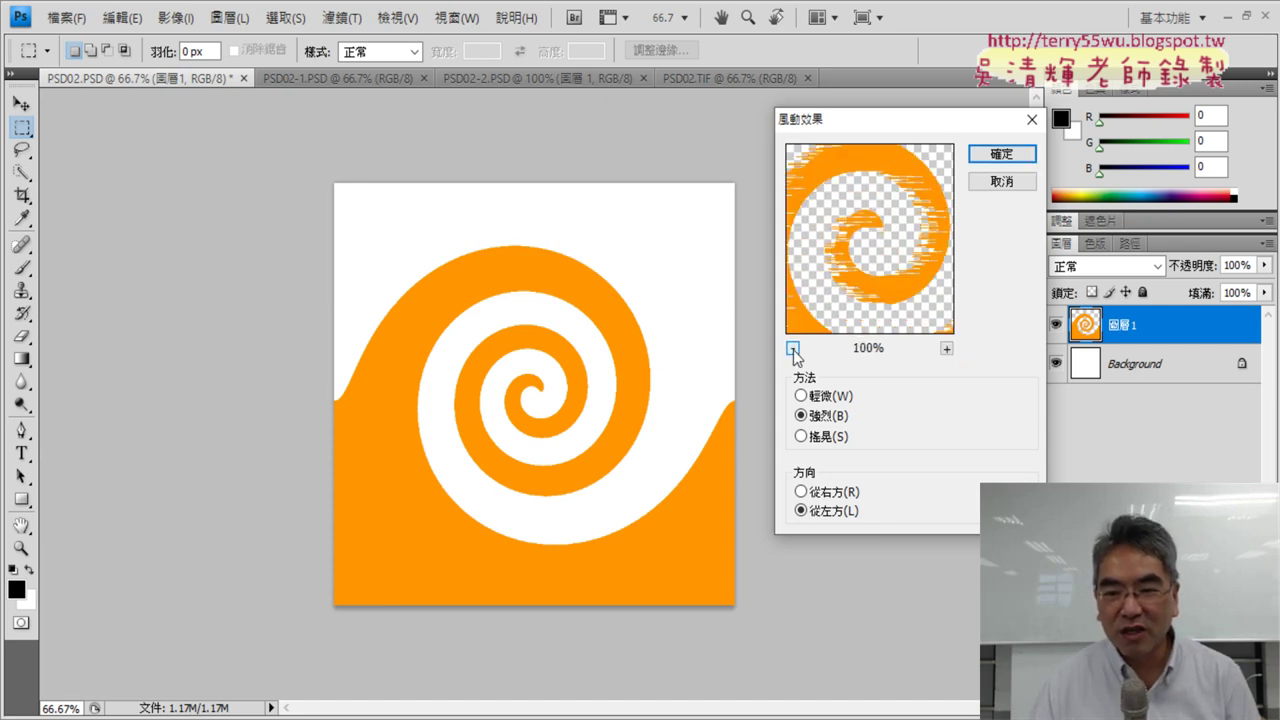
left_click(793, 348)
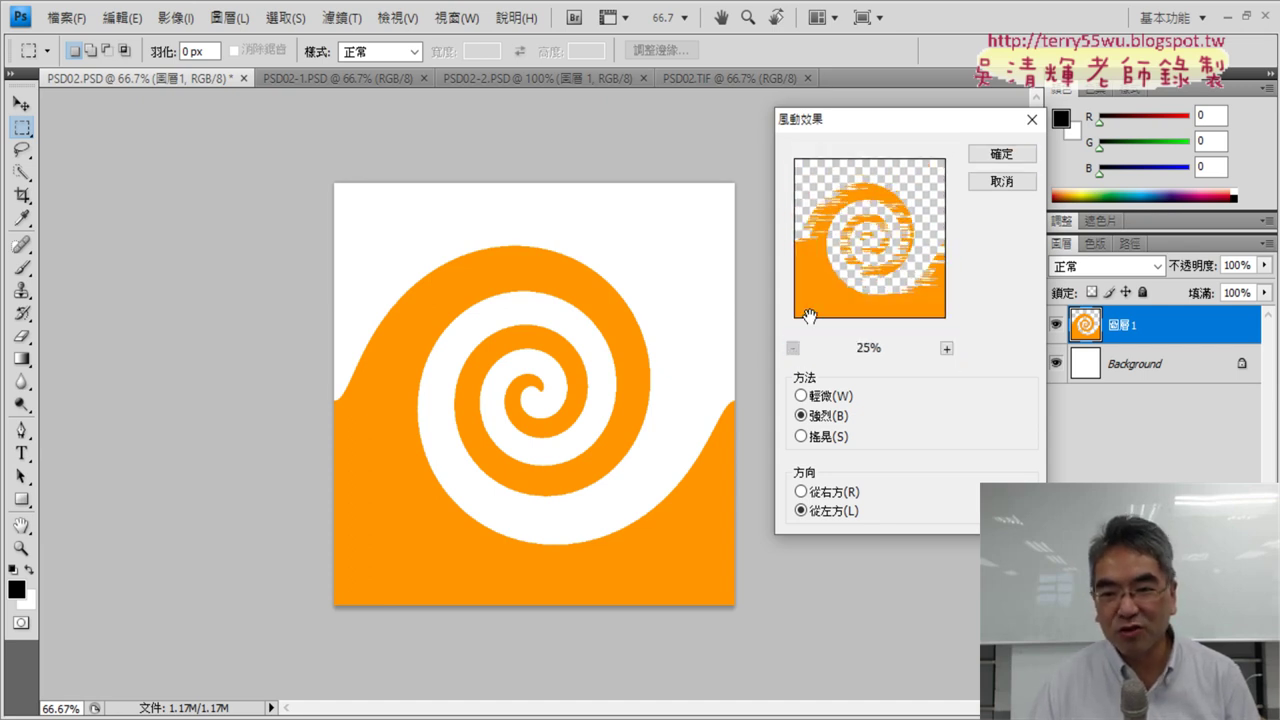
left_click(1016, 156)
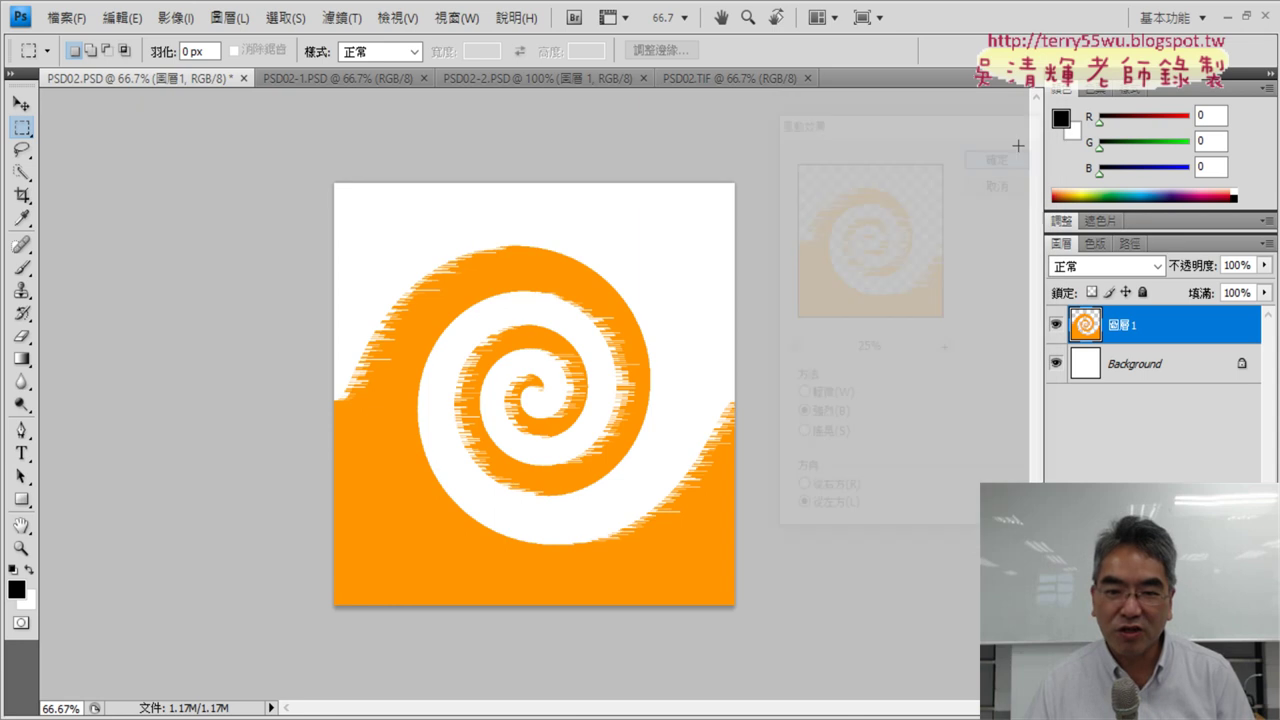
Compare against PSD02.TIF, return to PSD02.PSD, and select the Background layer.
left_click(741, 78)
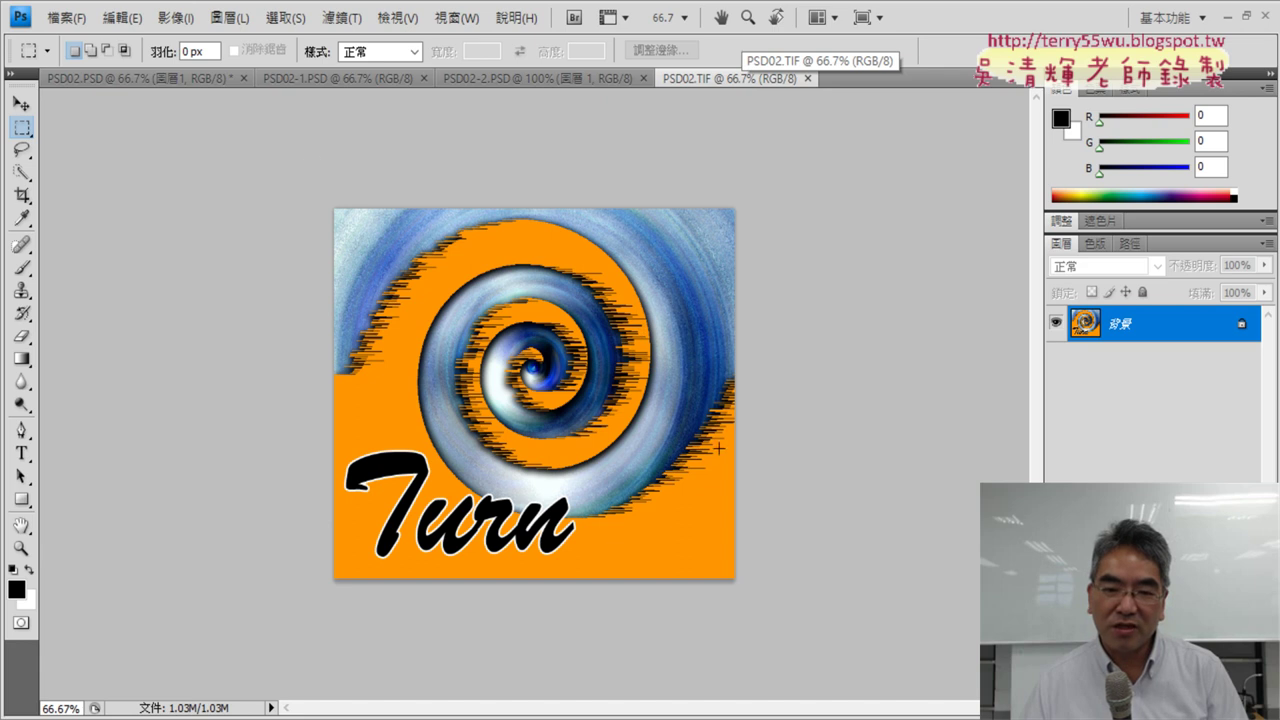
left_click(145, 82)
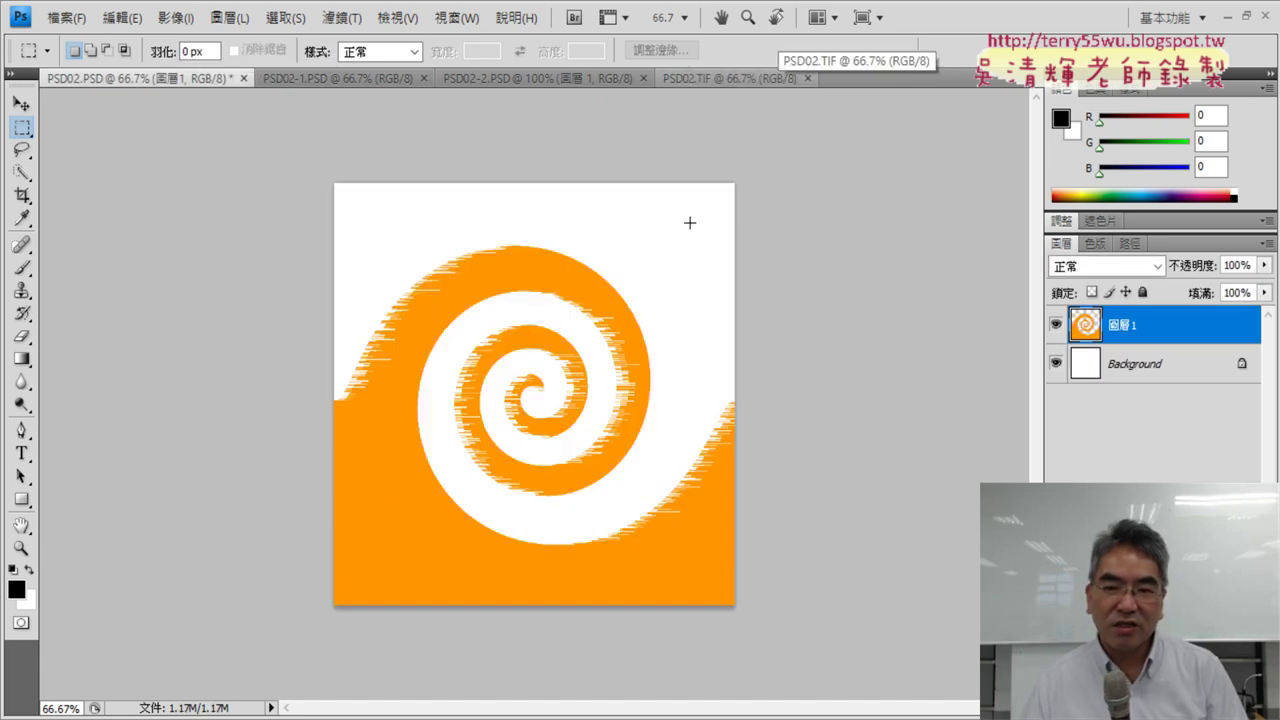
left_click(1150, 370)
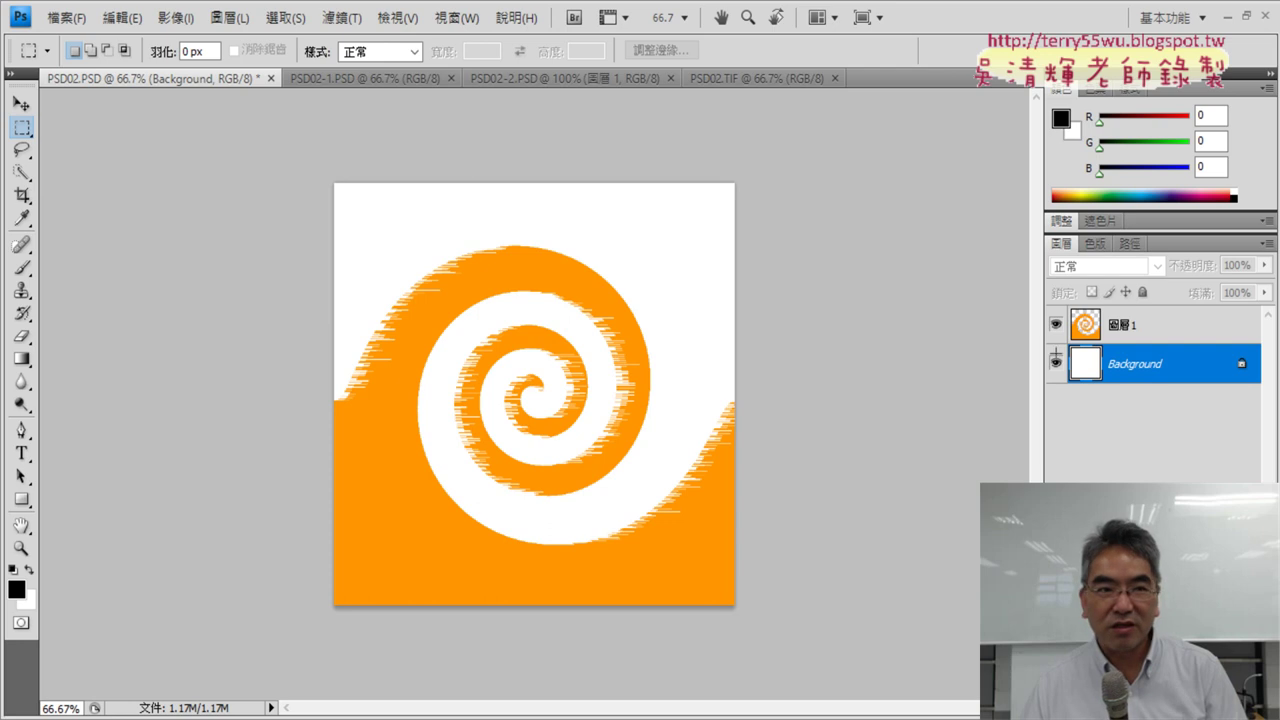
Fill the Background layer with black and compare the result against PSD02.TIF.
left_click(122, 17)
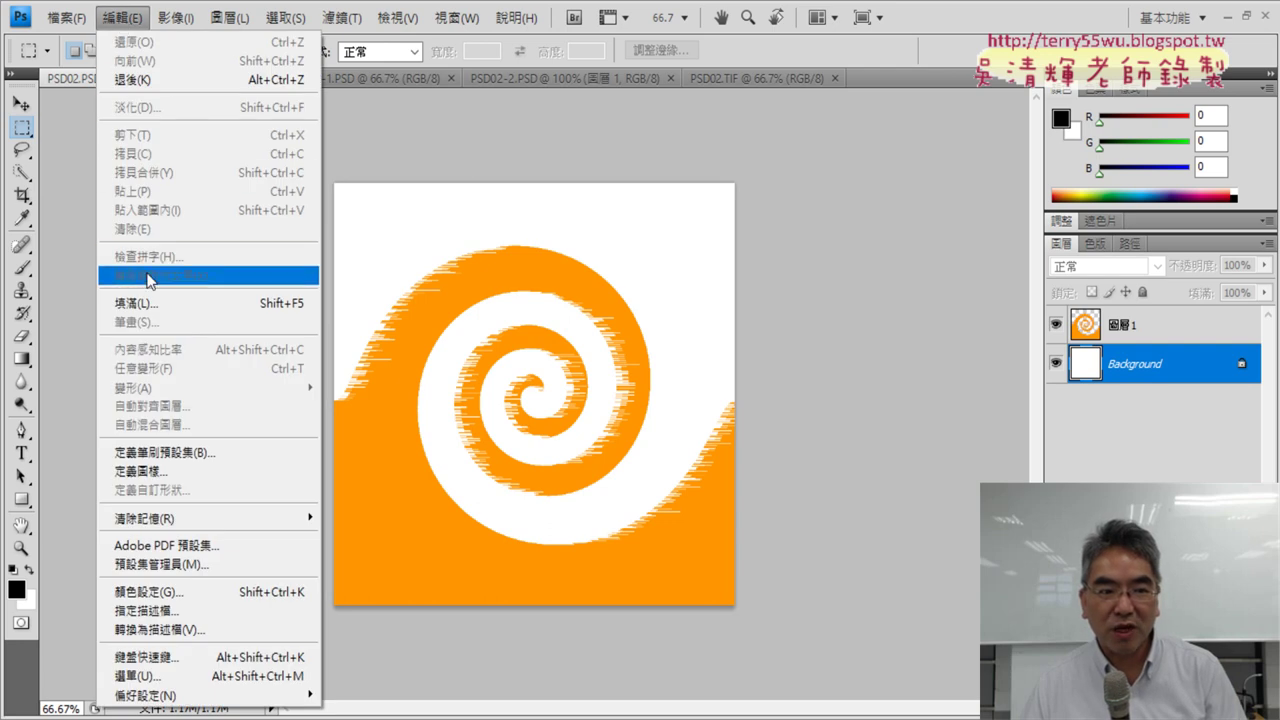
left_click(155, 300)
left_click(660, 224)
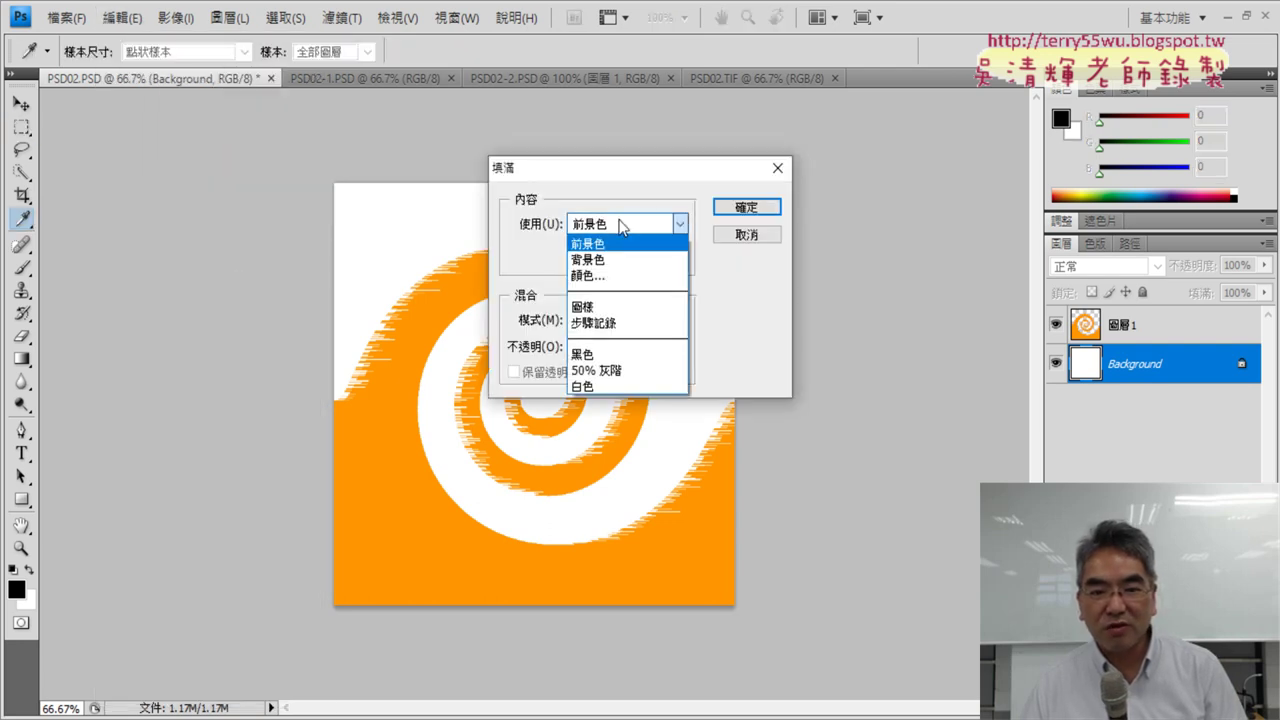
left_click(600, 354)
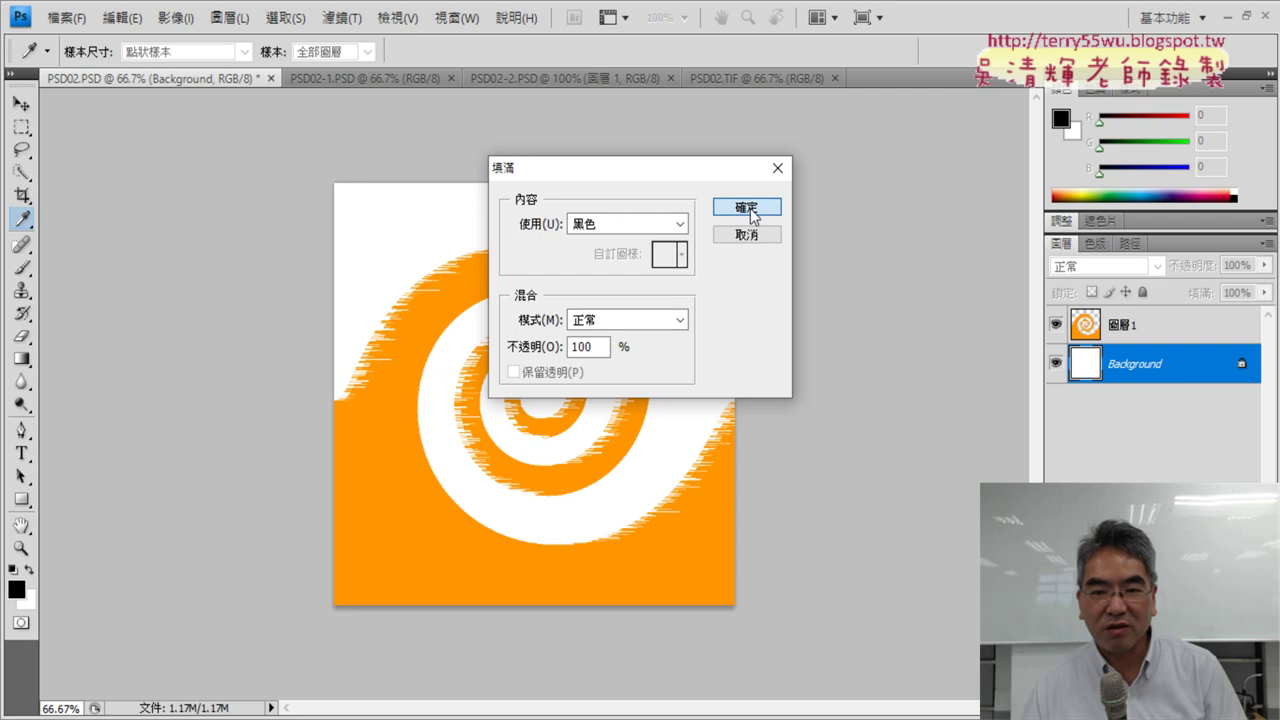
left_click(746, 207)
left_click(740, 79)
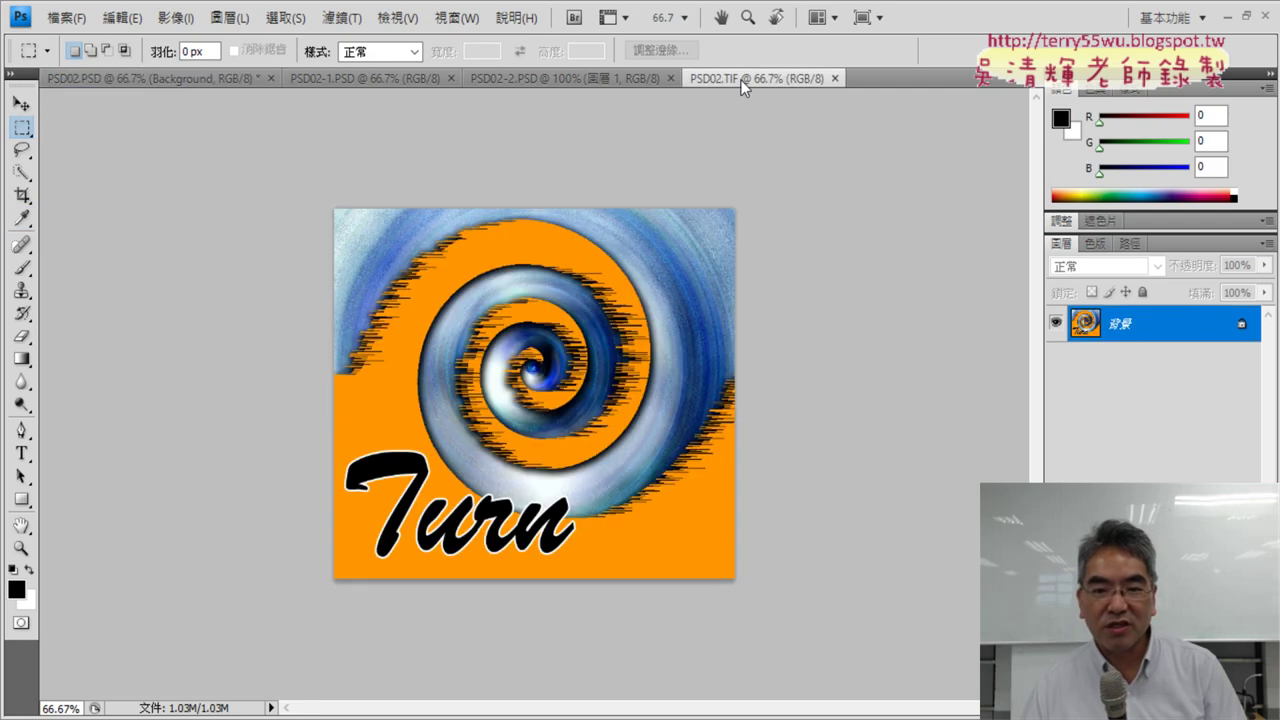
left_click(137, 79)
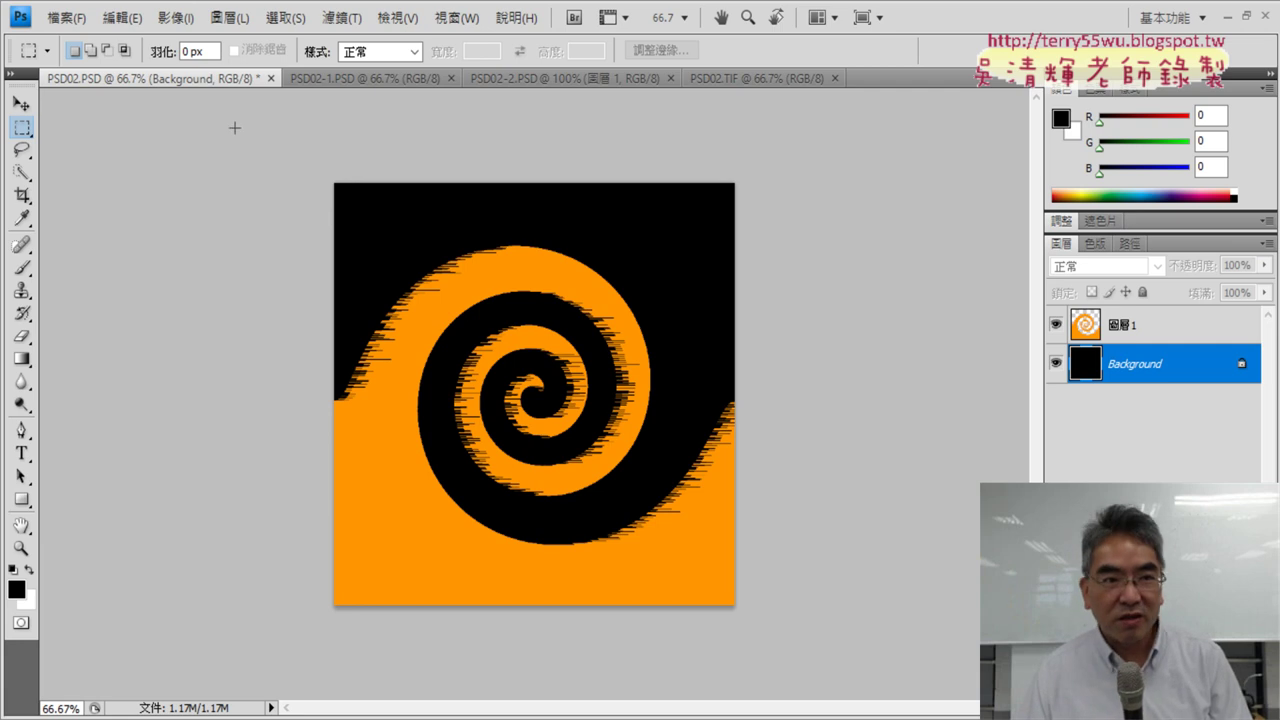
Refill the Background layer with white and select 圖層 1 for editing.
left_click(123, 18)
left_click(158, 301)
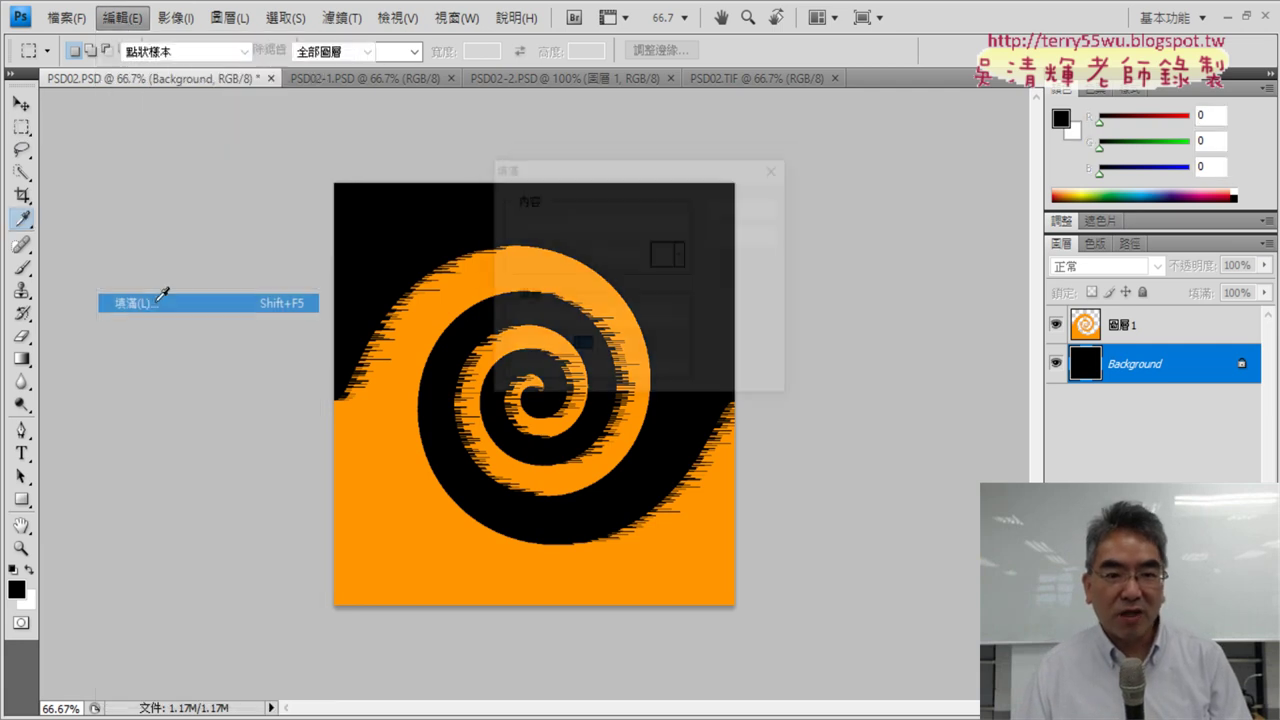
left_click(615, 222)
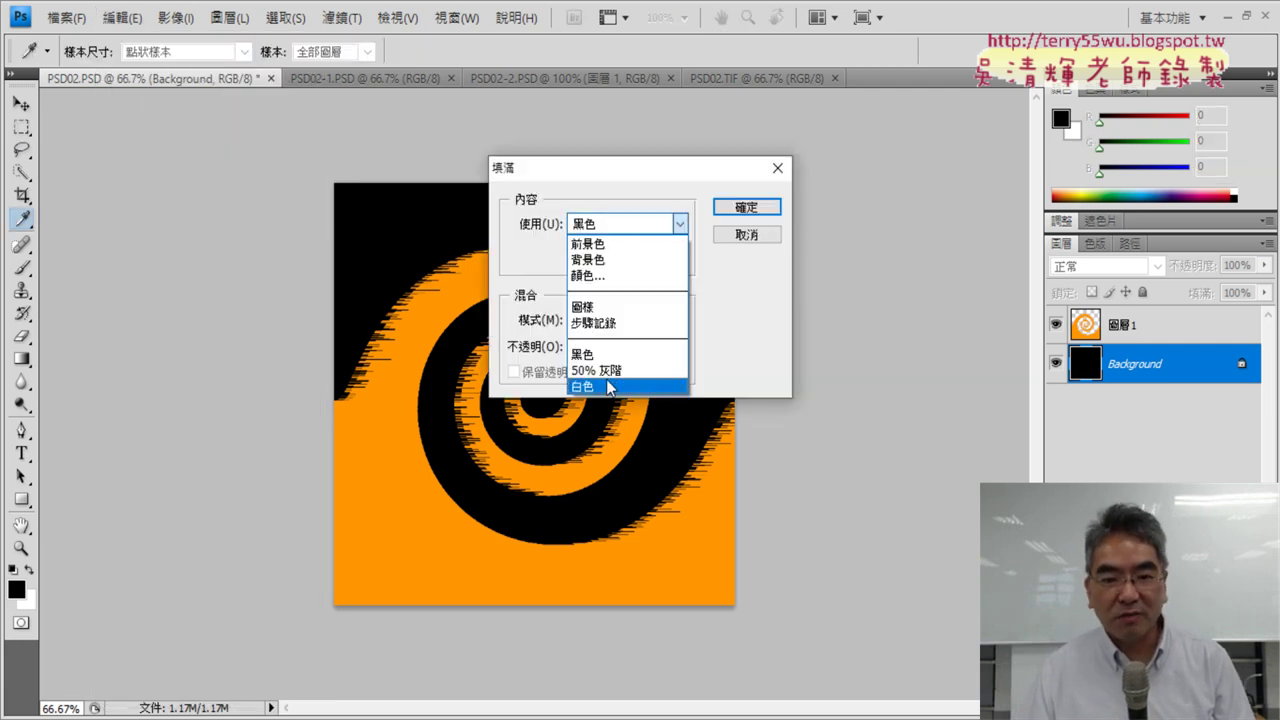
left_click(608, 387)
left_click(752, 206)
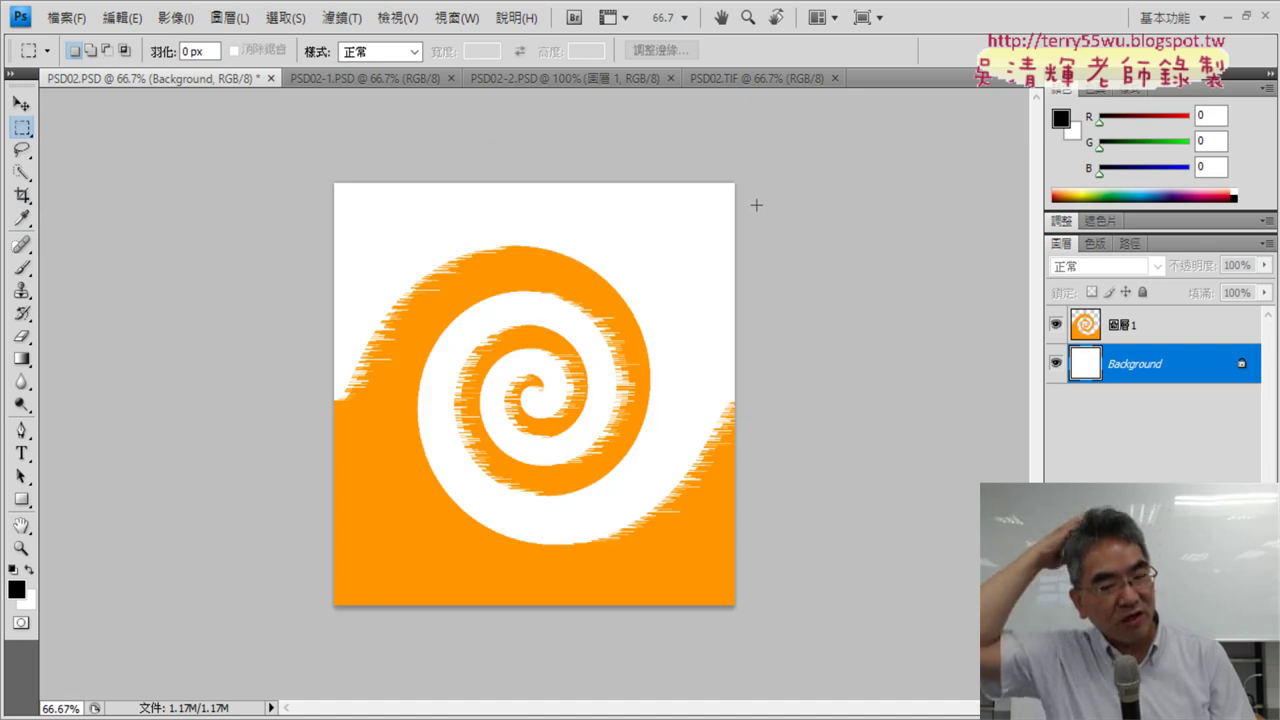
left_click(1091, 342)
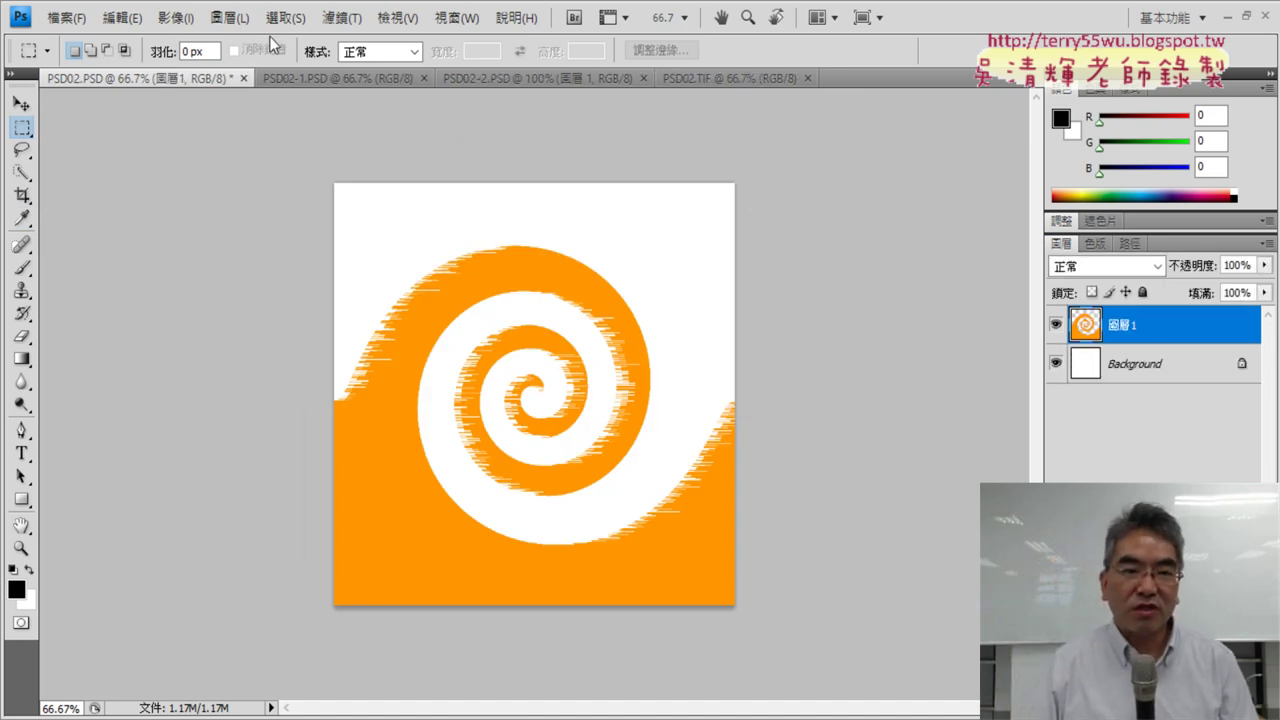
Apply a second Blast Wind filter from the left and compare it with PSD02.TIF.
left_click(340, 17)
mouse_move(351, 181)
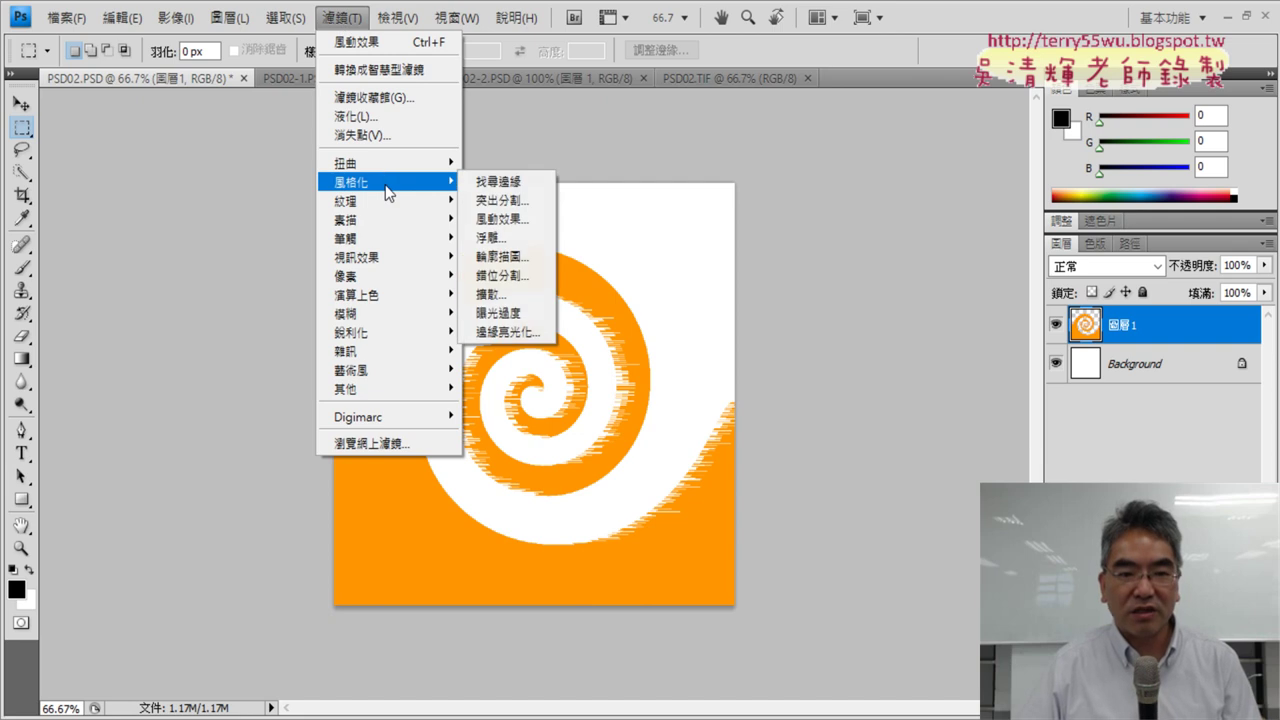
left_click(501, 218)
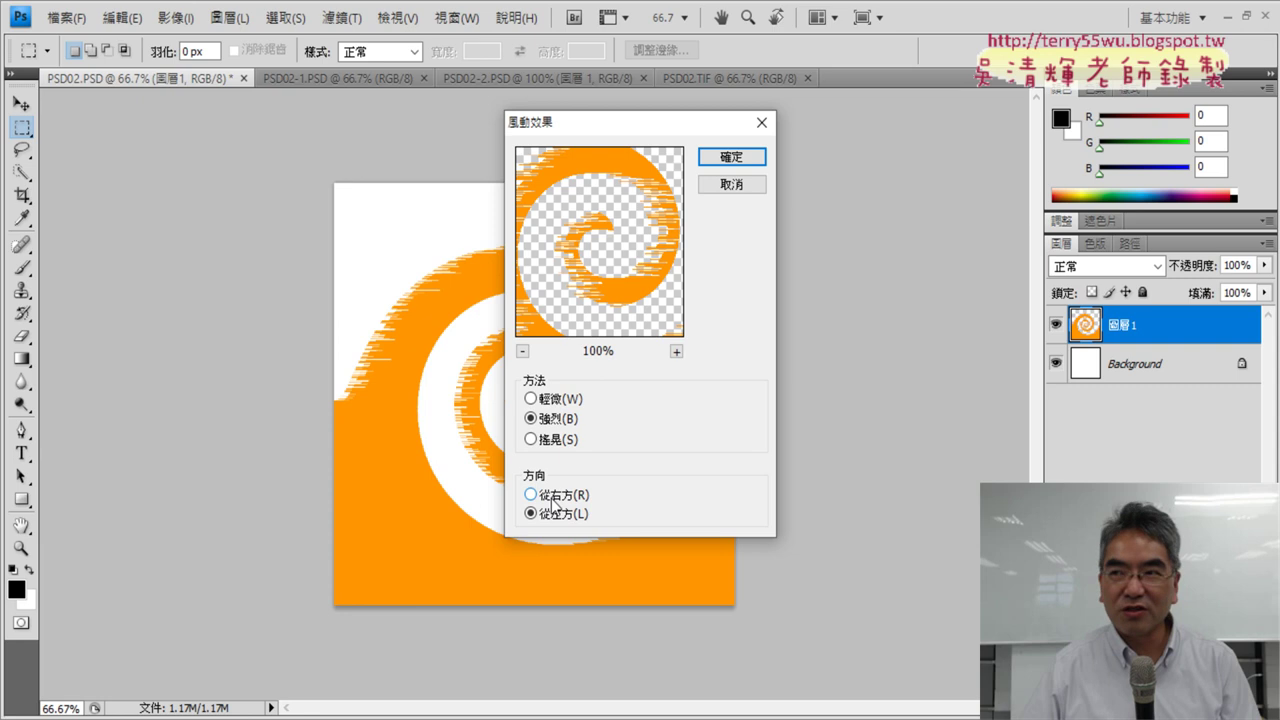
left_click(737, 160)
left_click(725, 80)
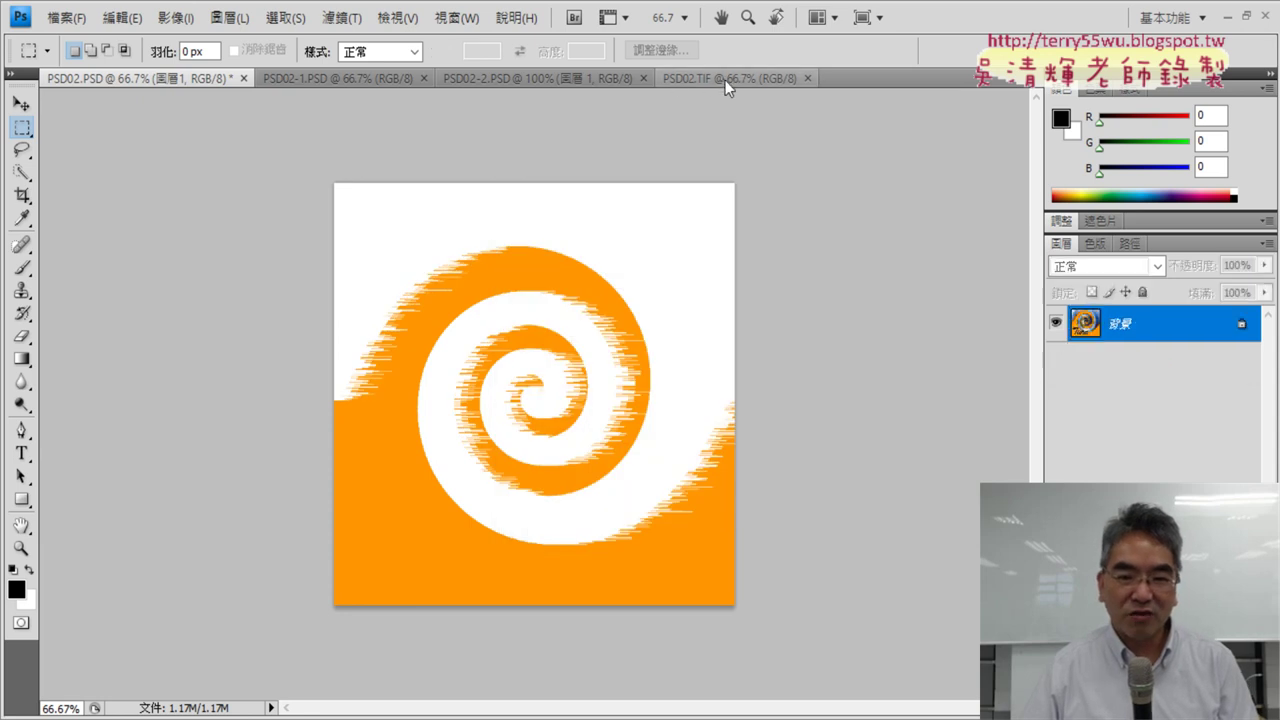
left_click(133, 82)
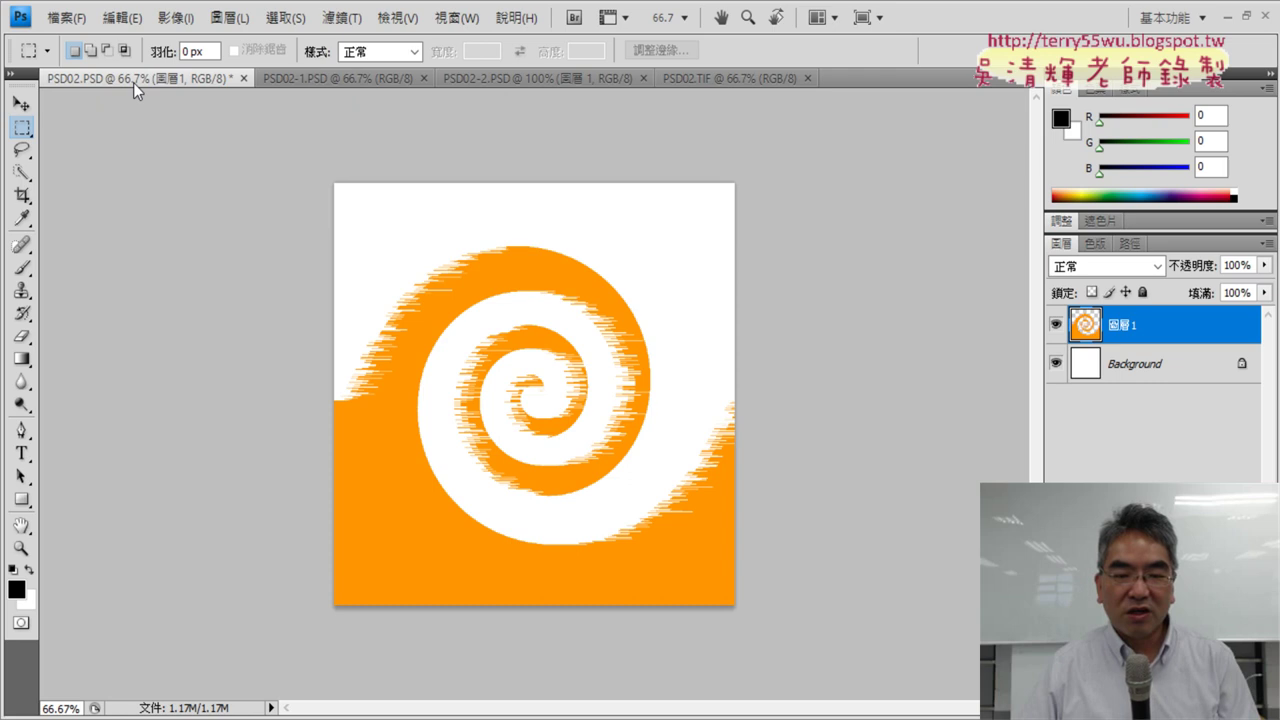
key("alt+Tab")
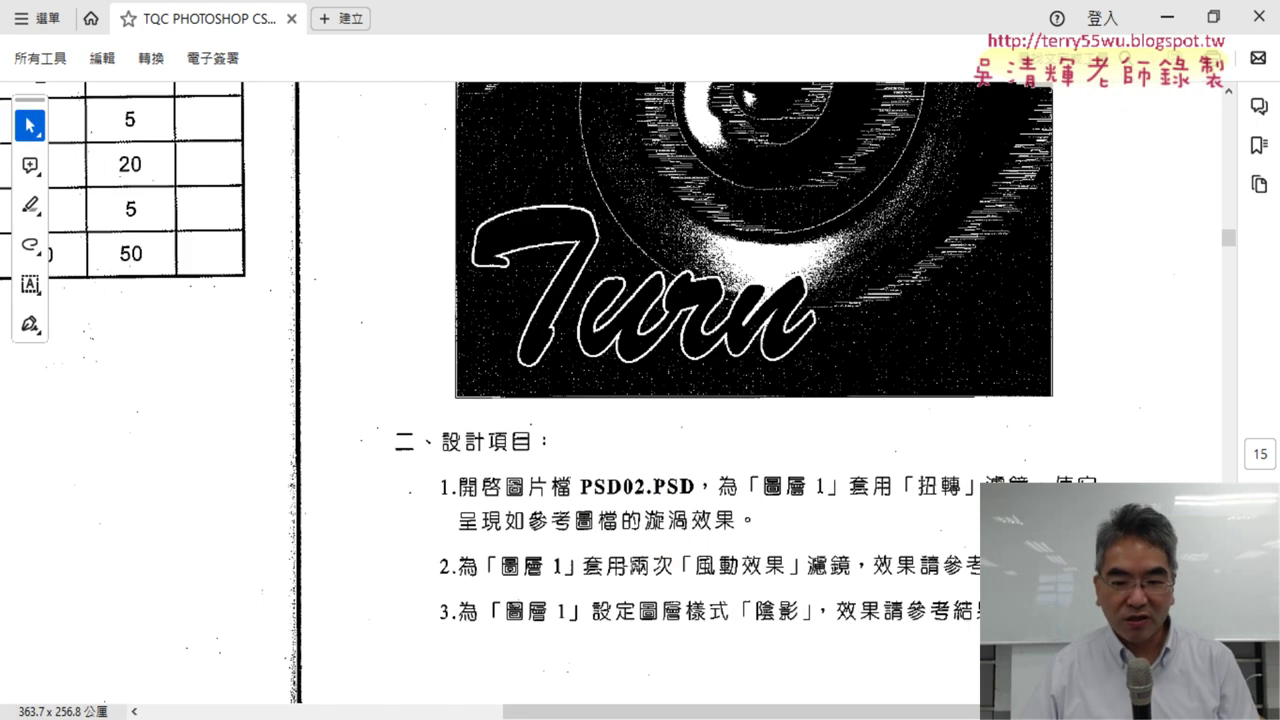